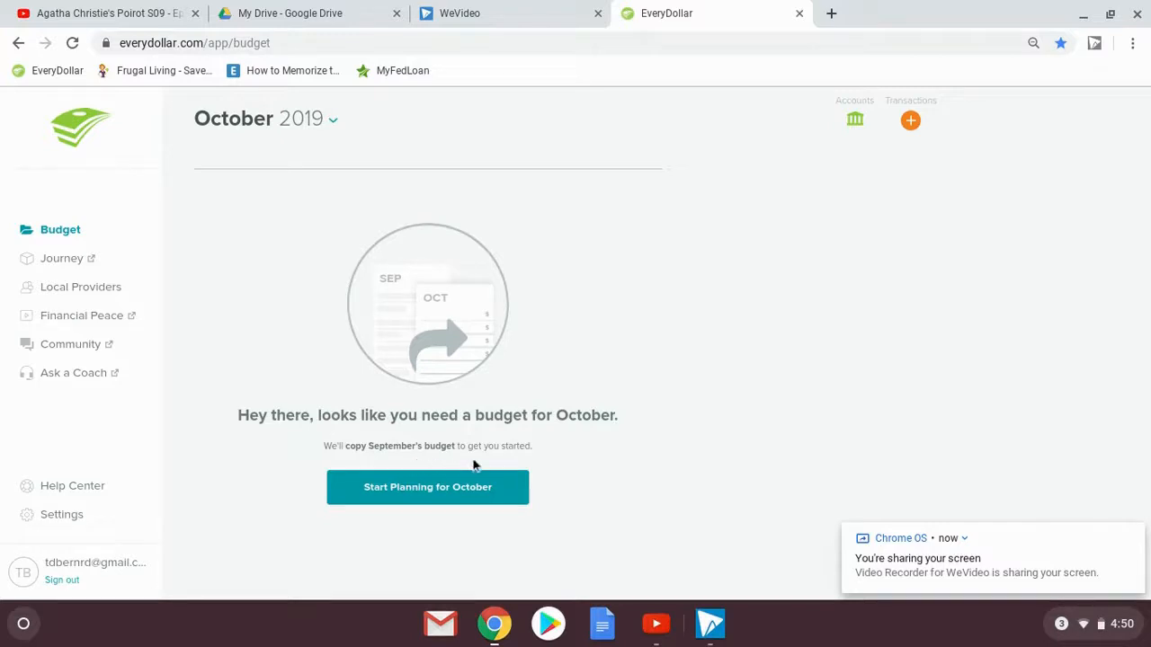
- Start the October budget from September's copy and set the planned amount of Paycheck 1 to $4,958.98
{"action": "left_click", "coordinate": [428, 488]}
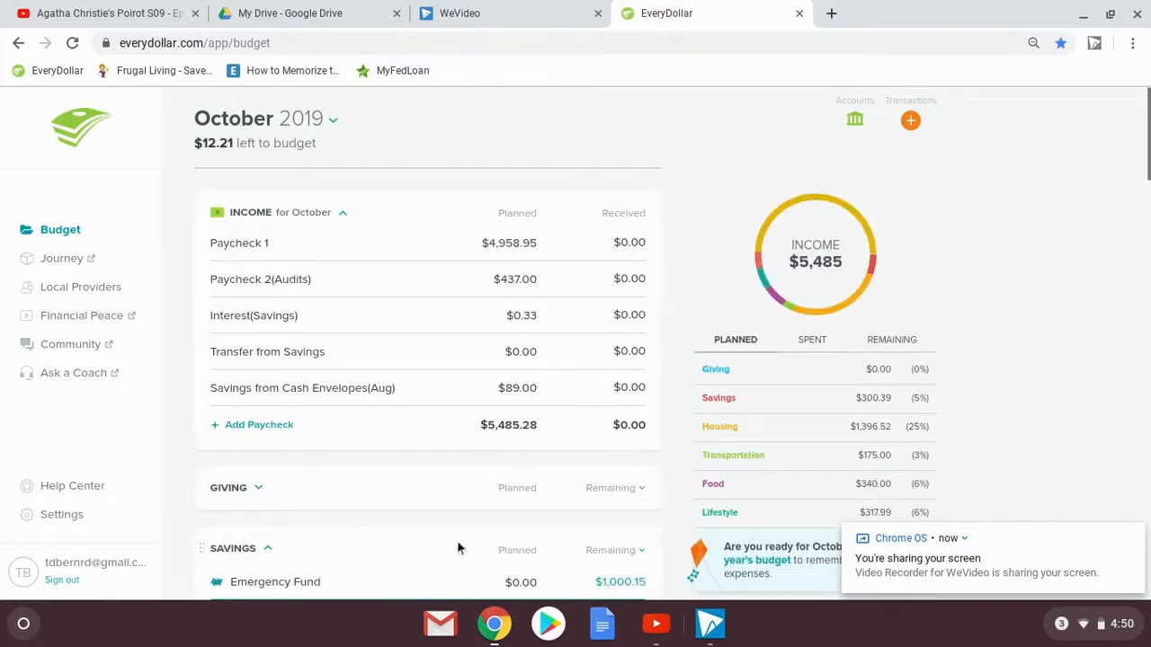
{"action": "left_click", "coordinate": [544, 250]}
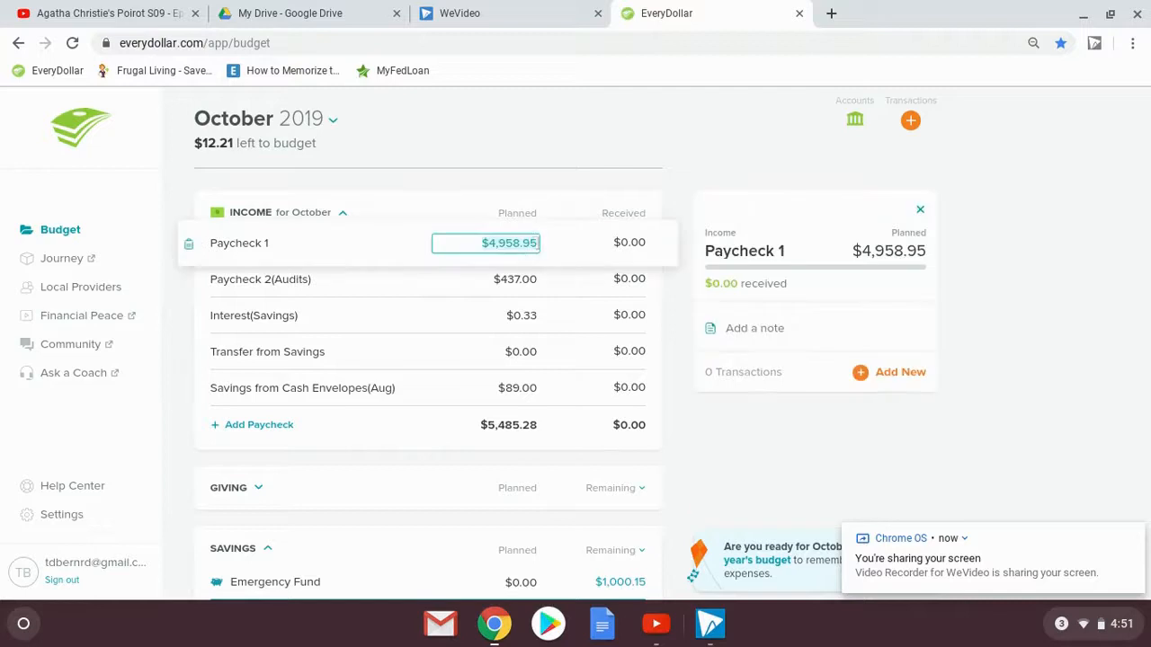
{"action": "left_click", "coordinate": [532, 250]}
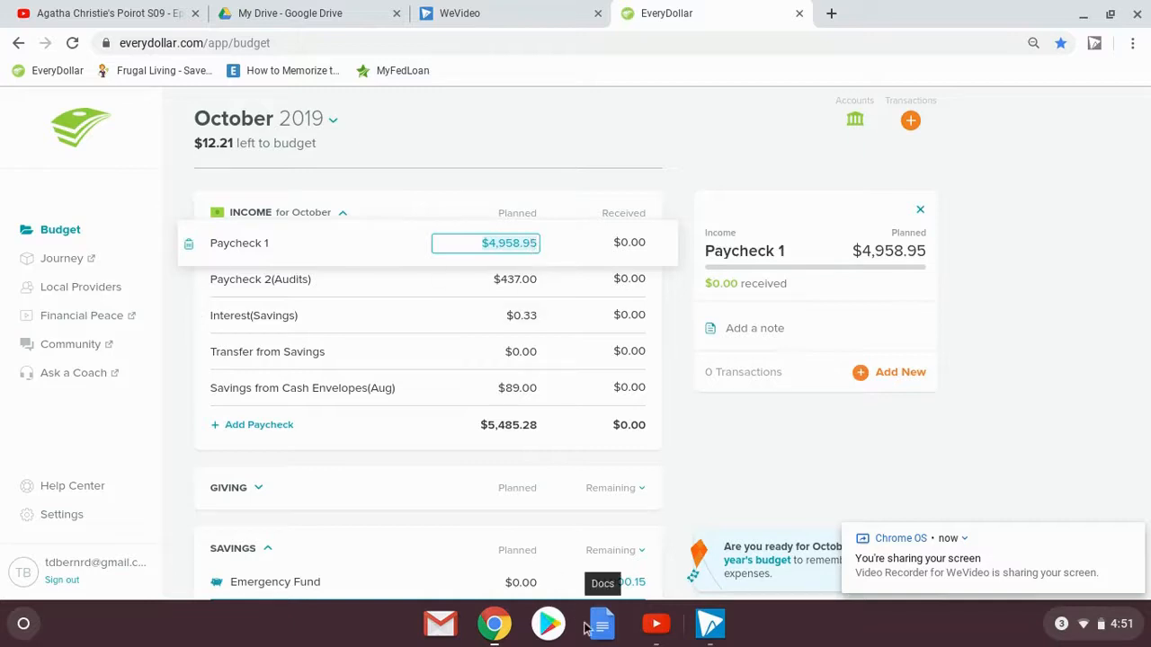
{"action": "key", "text": "BackSpace"}
{"action": "type", "text": "49"}
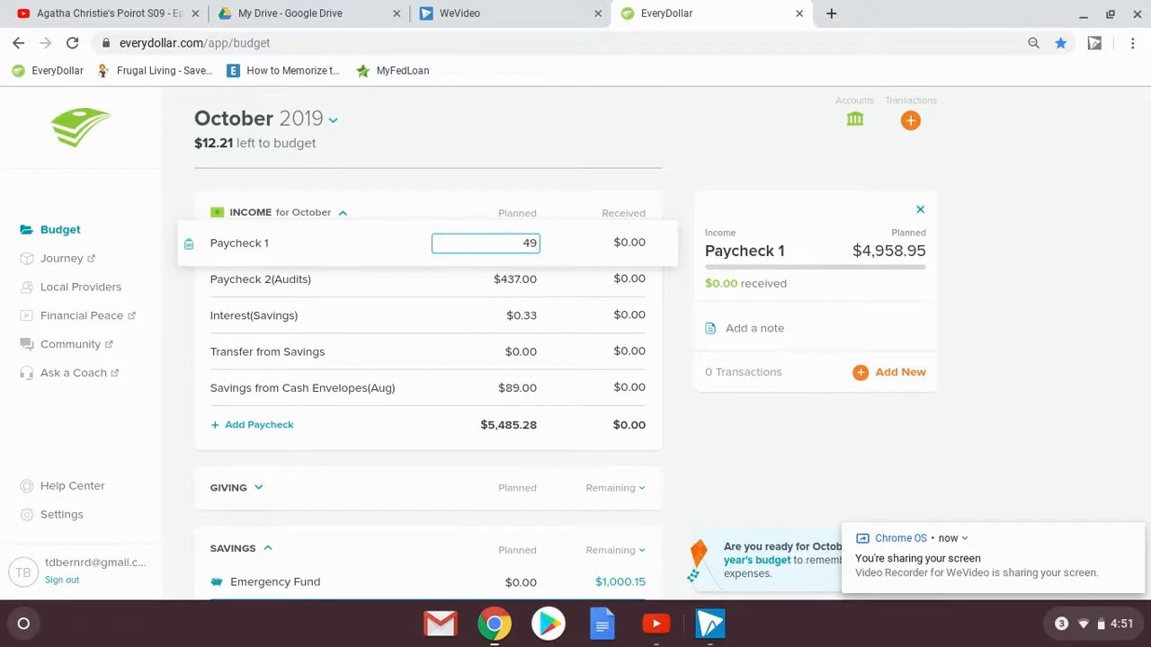
{"action": "type", "text": "58.98"}
{"action": "key", "text": "Tab"}
- Set the planned income of Paycheck 2(Audits) to $350.00 and of Interest(Savings) to $0
{"action": "key", "text": "Tab"}
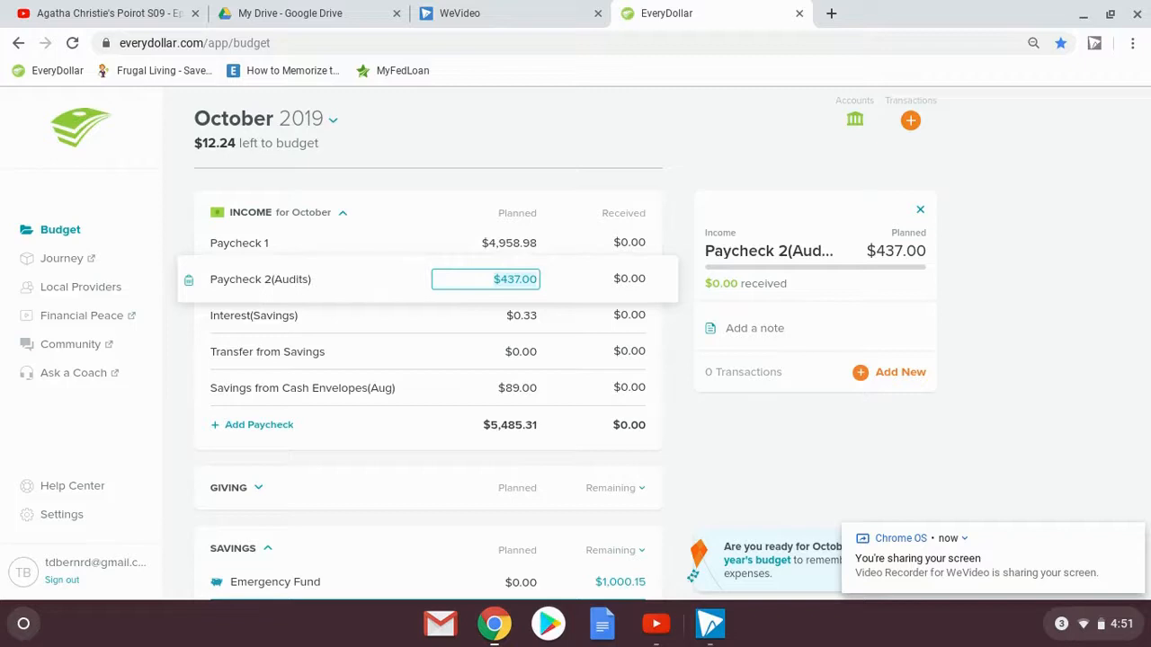
{"action": "key", "text": "BackSpace"}
{"action": "type", "text": "350.00"}
{"action": "key", "text": "Tab"}
{"action": "key", "text": "Tab"}
{"action": "type", "text": "0"}
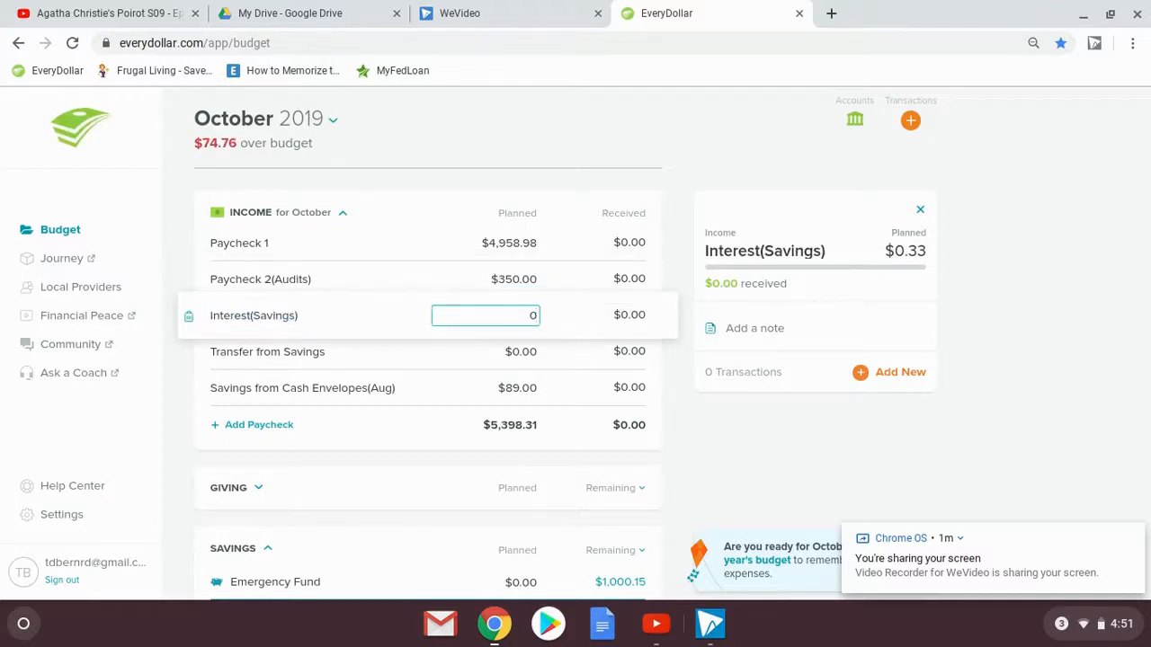
{"action": "key", "text": "Tab"}
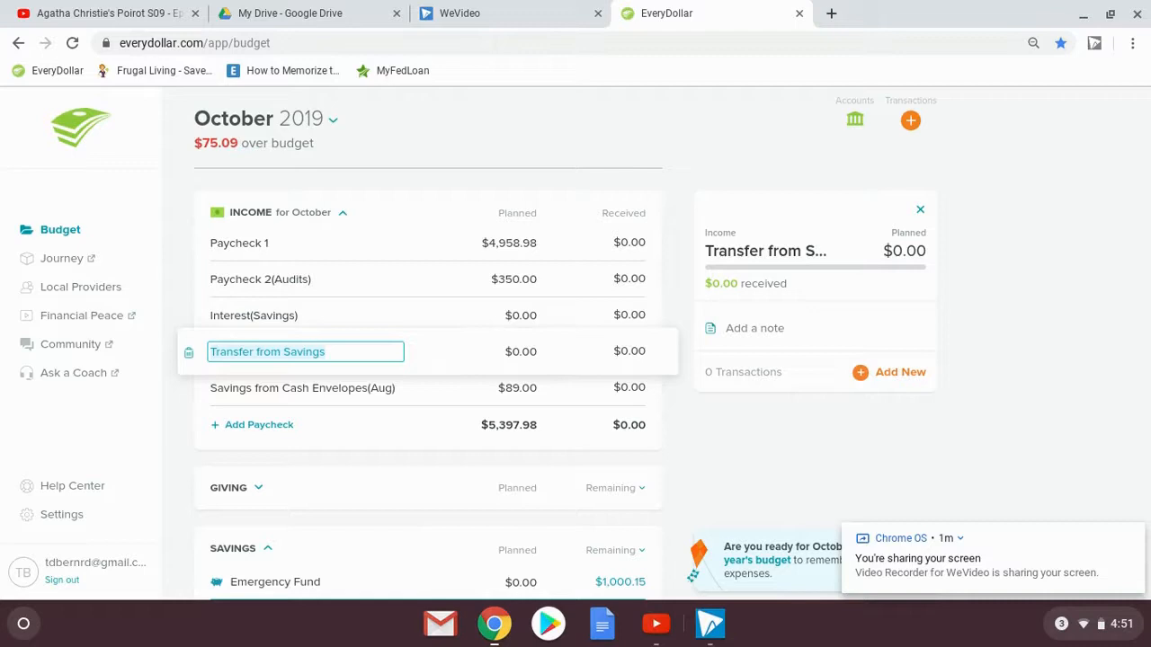
- Set the planned amount of the Savings from Cash Envelopes(Aug) income line to $40
{"action": "key", "text": "Tab"}
{"action": "key", "text": "Tab"}
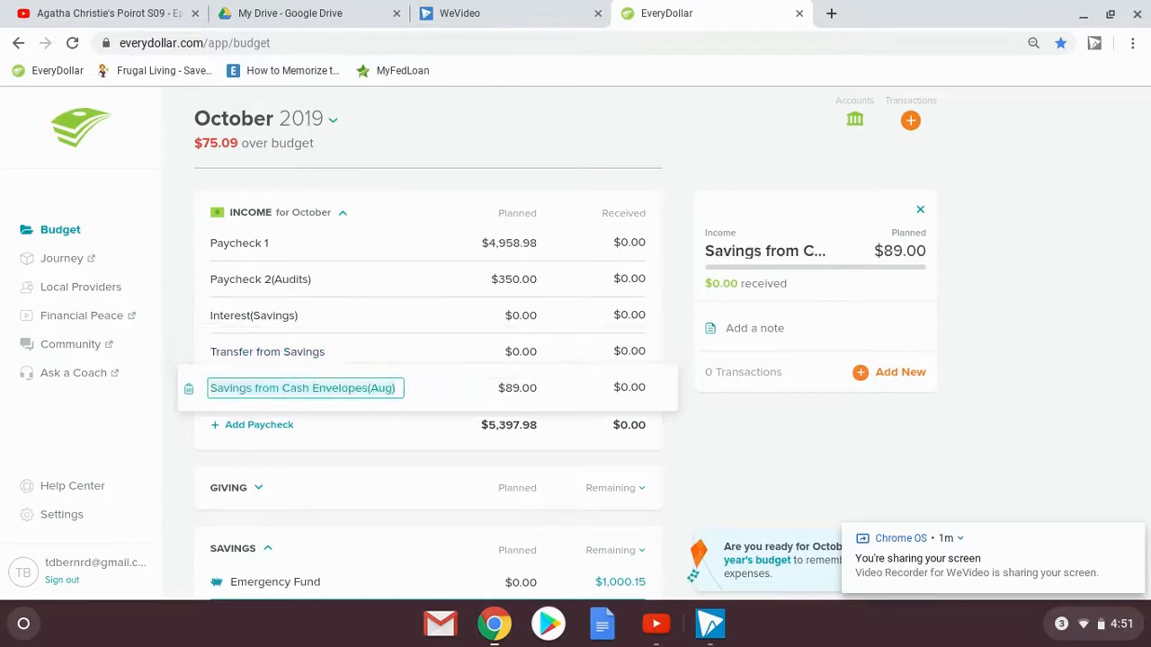
{"action": "key", "text": "Tab"}
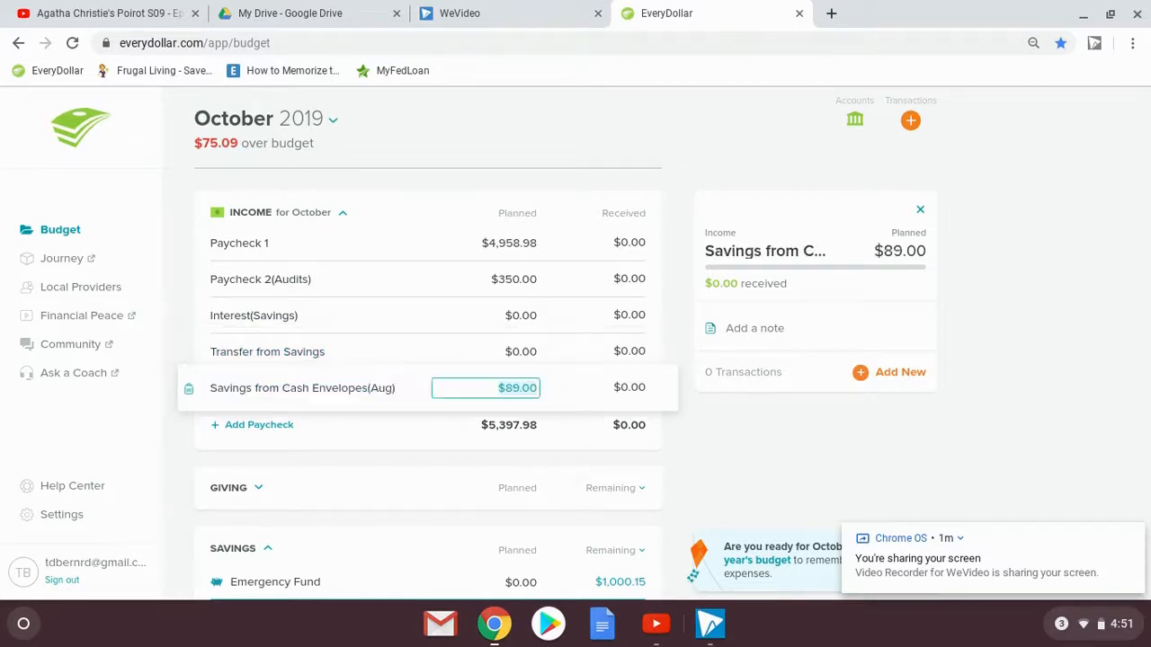
{"action": "type", "text": "40"}
{"action": "key", "text": "Tab"}
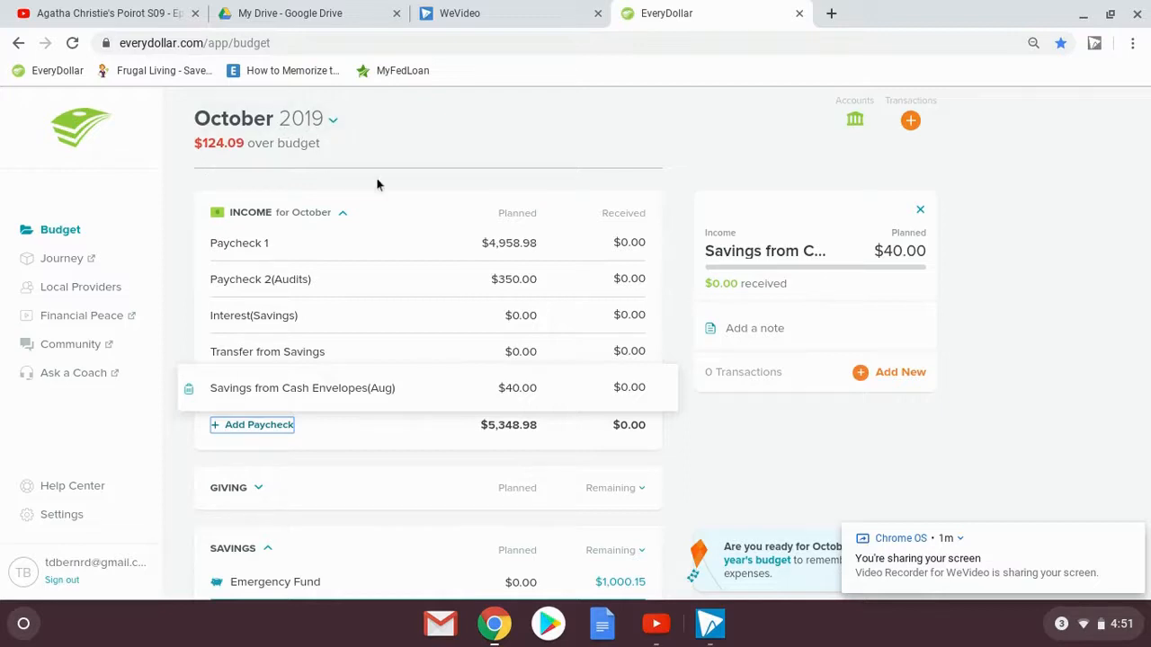
- Set the planned amount of Taxes(Quarterly Estimates) in the Savings group to $87.50
{"action": "scroll", "coordinate": [376, 184], "scroll_direction": "down", "scroll_amount": 2}
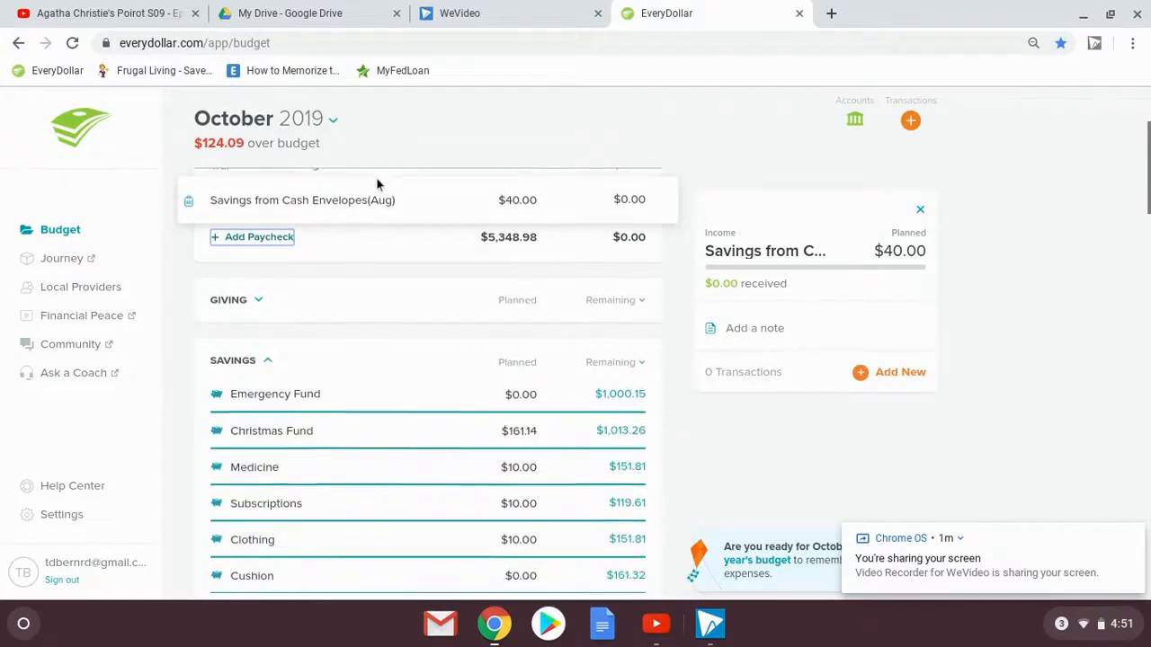
{"action": "scroll", "coordinate": [376, 177], "scroll_direction": "down", "scroll_amount": 2}
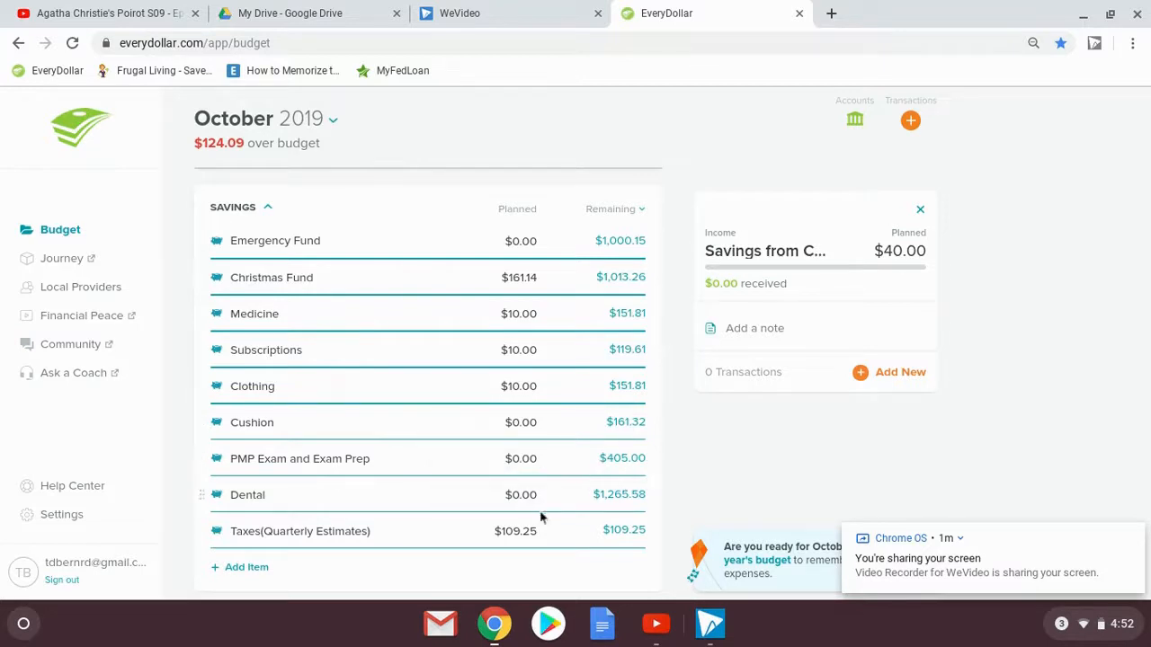
{"action": "left_click", "coordinate": [486, 533]}
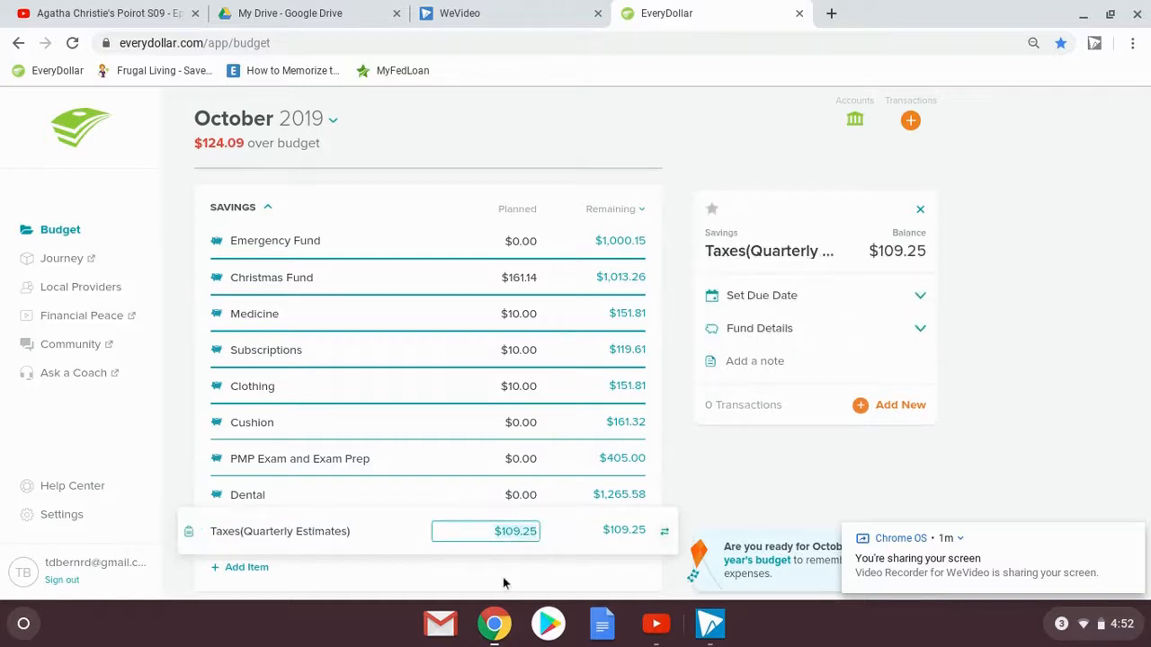
{"action": "type", "text": "87.5"}
{"action": "key", "text": "Return"}
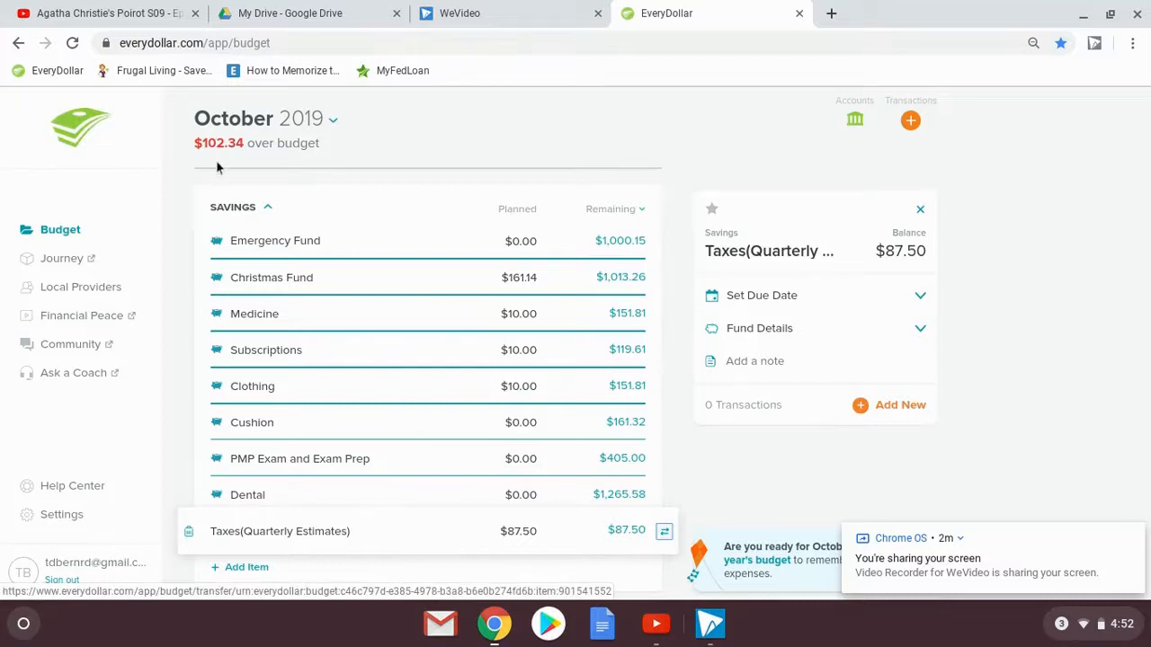
- Set the planned amount of the Cable item in the Housing group to $145.00
{"action": "scroll", "coordinate": [357, 312], "scroll_direction": "down", "scroll_amount": 2}
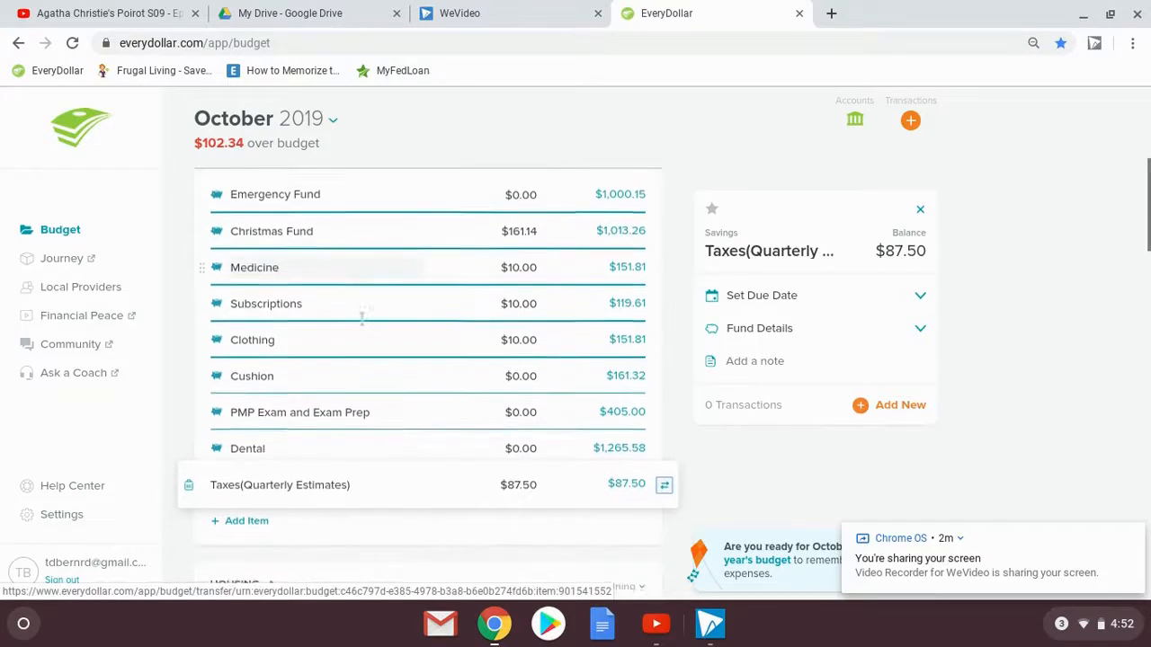
{"action": "scroll", "coordinate": [361, 318], "scroll_direction": "down", "scroll_amount": 2}
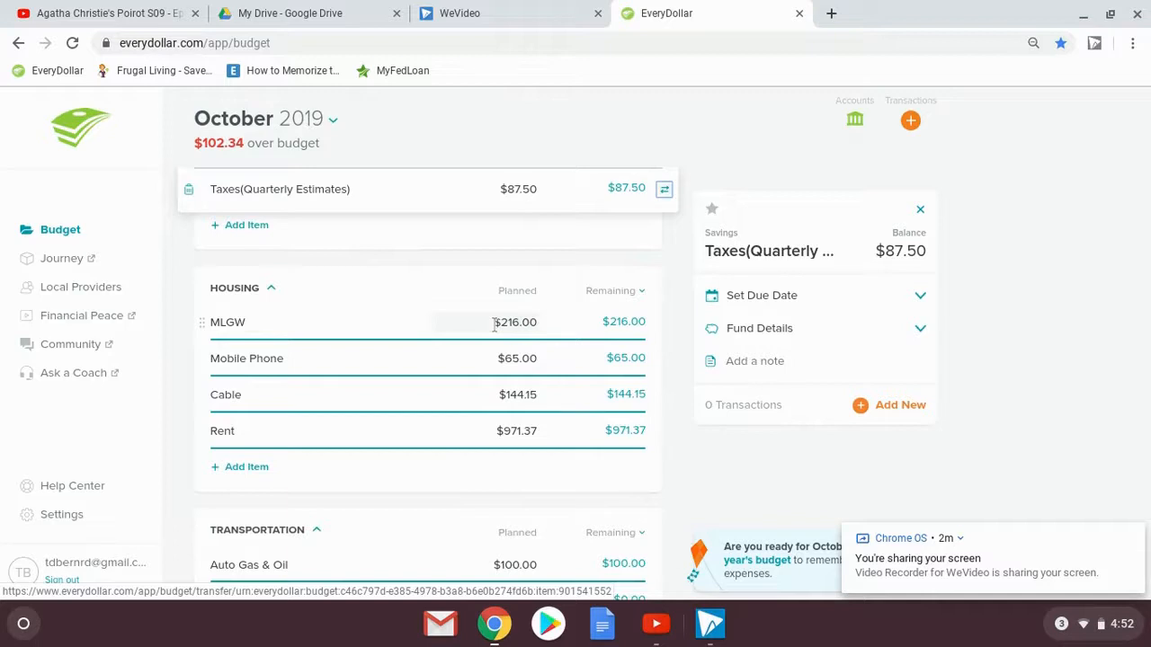
{"action": "left_click", "coordinate": [495, 324]}
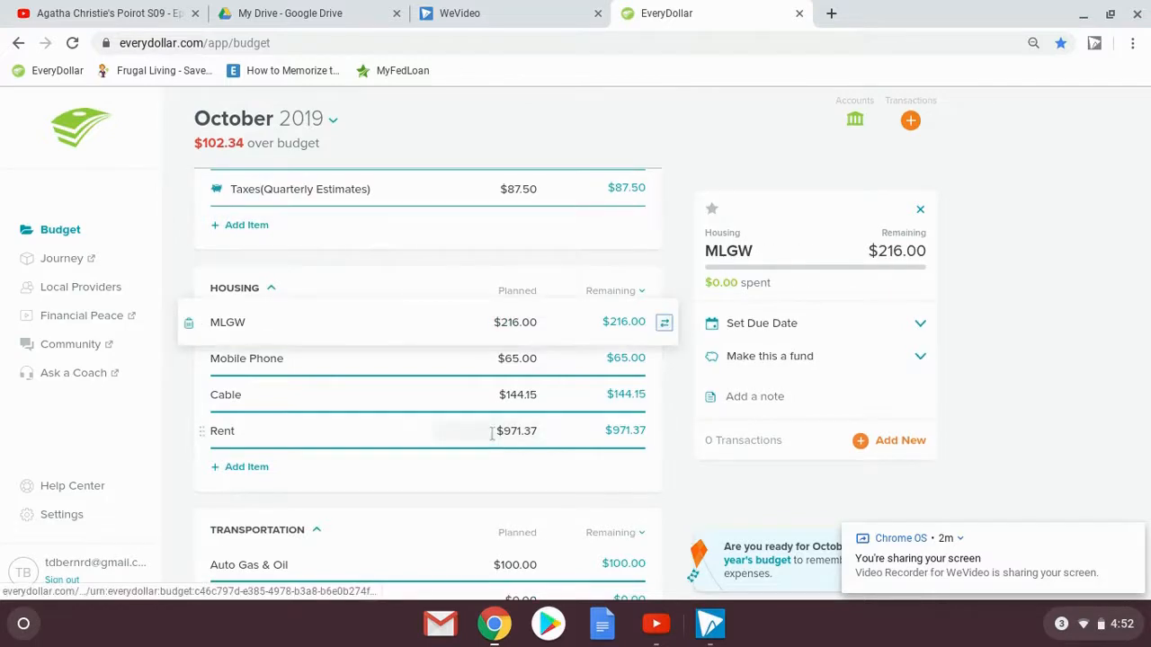
{"action": "key", "text": "Tab"}
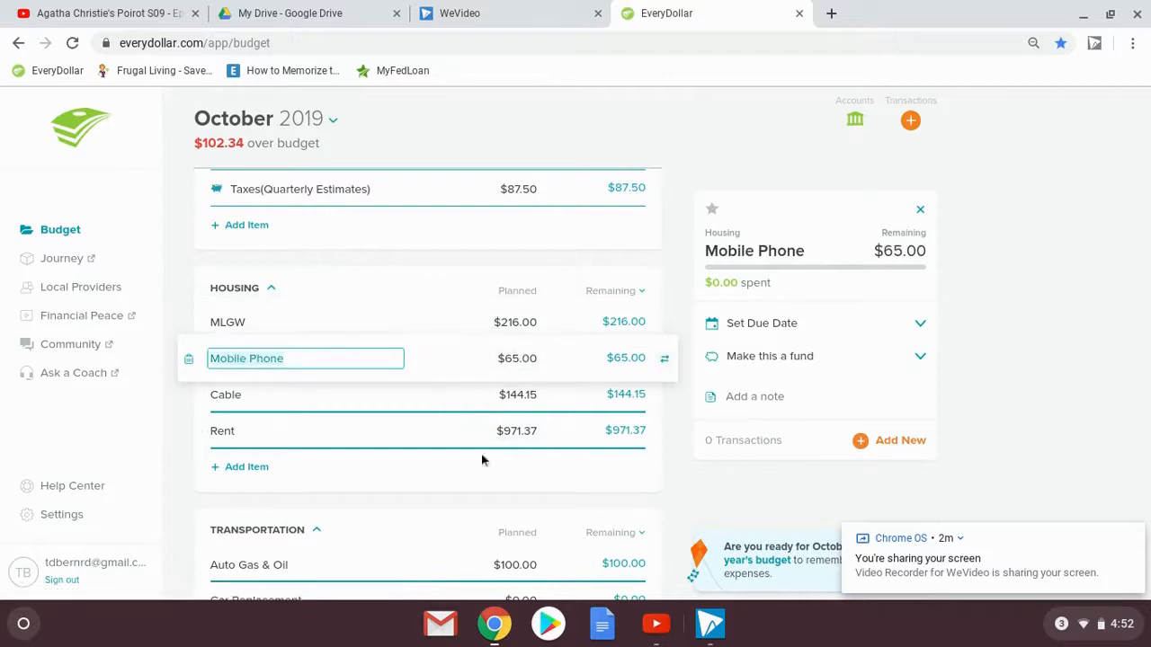
{"action": "key", "text": "Tab"}
{"action": "key", "text": "Tab"}
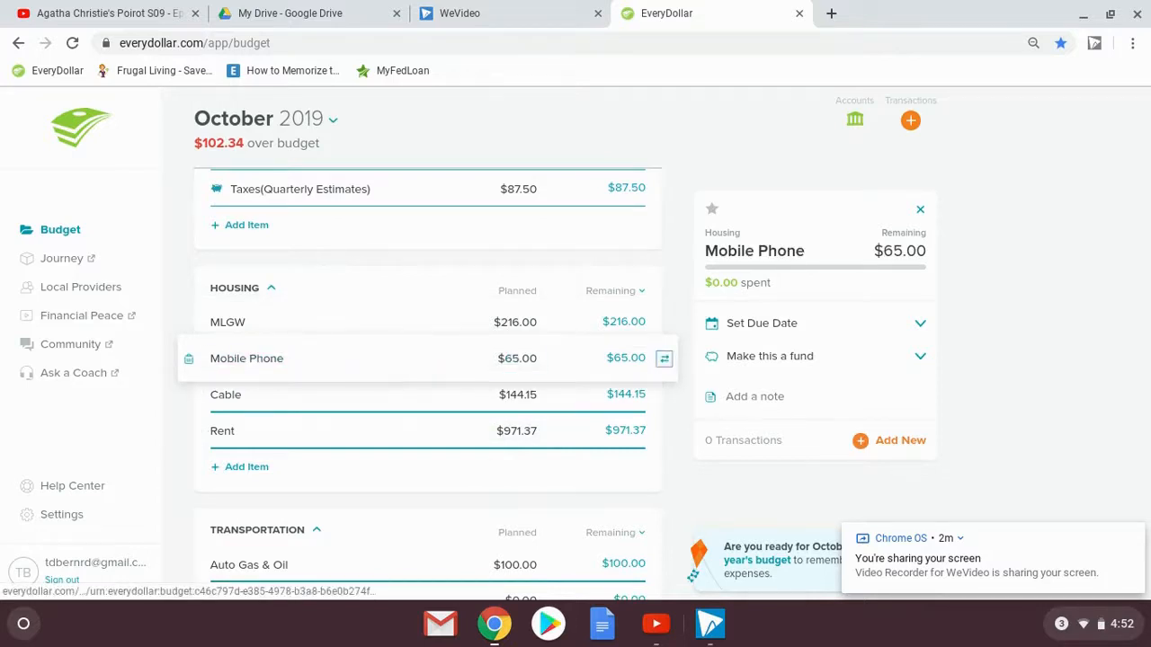
{"action": "key", "text": "Tab"}
{"action": "key", "text": "Tab"}
{"action": "key", "text": "BackSpace"}
{"action": "type", "text": "145."}
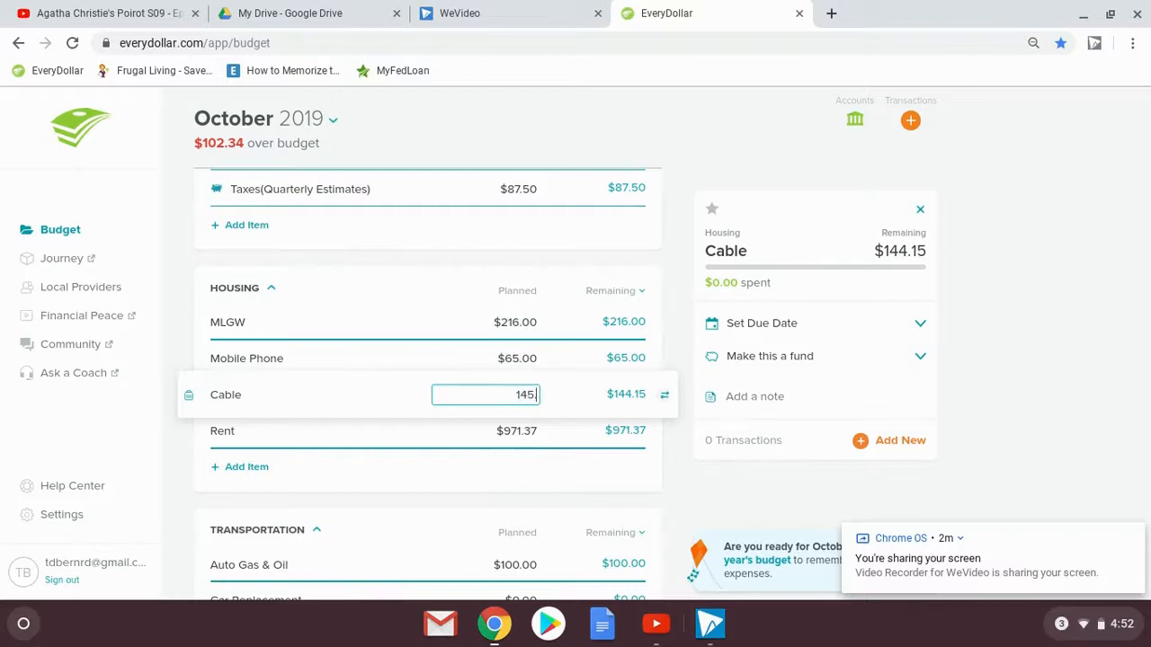
{"action": "type", "text": "00"}
- Rename the Cable item in the Housing group to Internet
{"action": "left_click", "coordinate": [274, 403]}
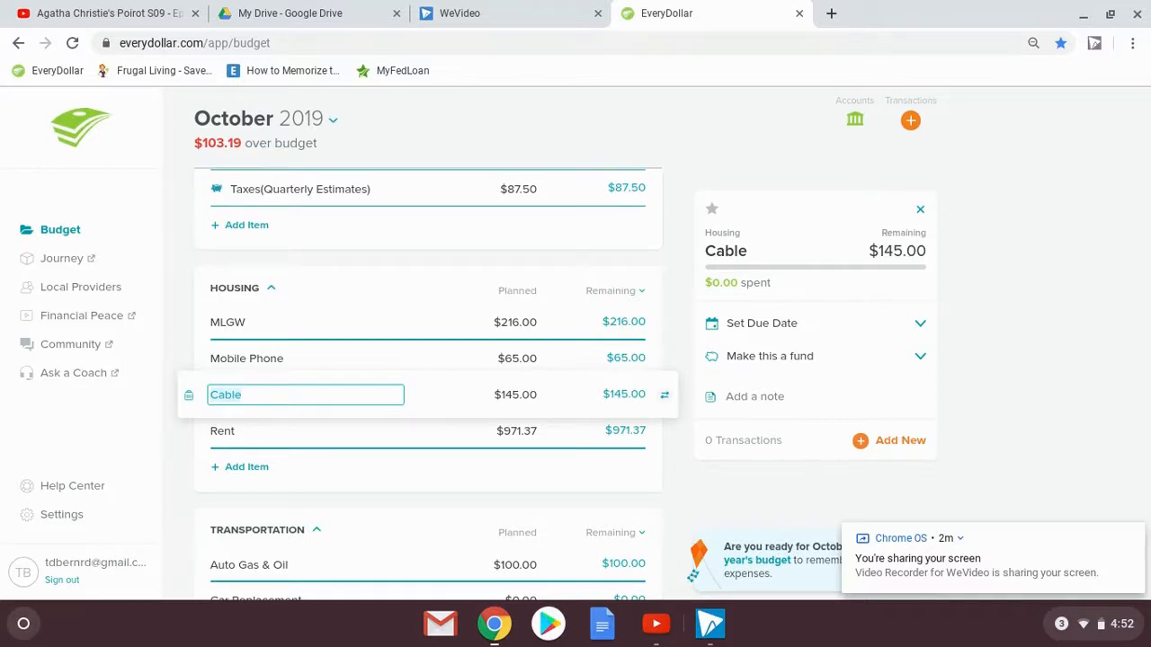
{"action": "type", "text": "Internet"}
{"action": "key", "text": "Tab"}
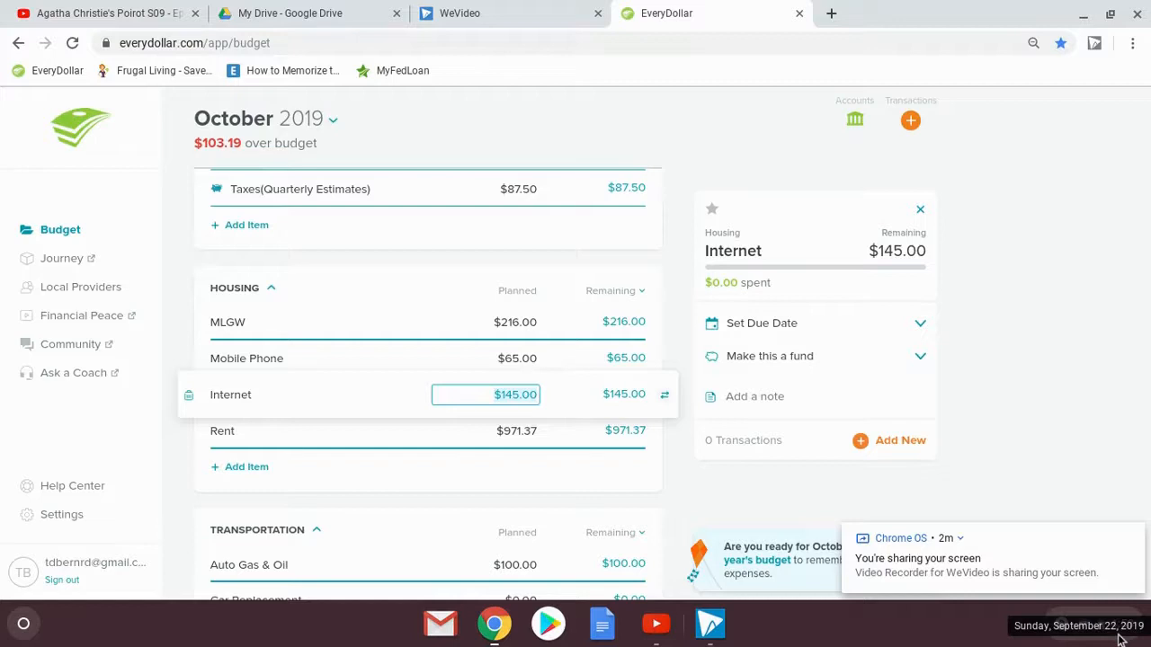
- Set the planned amount of Rent in the Housing group to $991.95
{"action": "key", "text": "Tab"}
{"action": "key", "text": "Tab"}
{"action": "key", "text": "Tab"}
{"action": "type", "text": "991.9"}
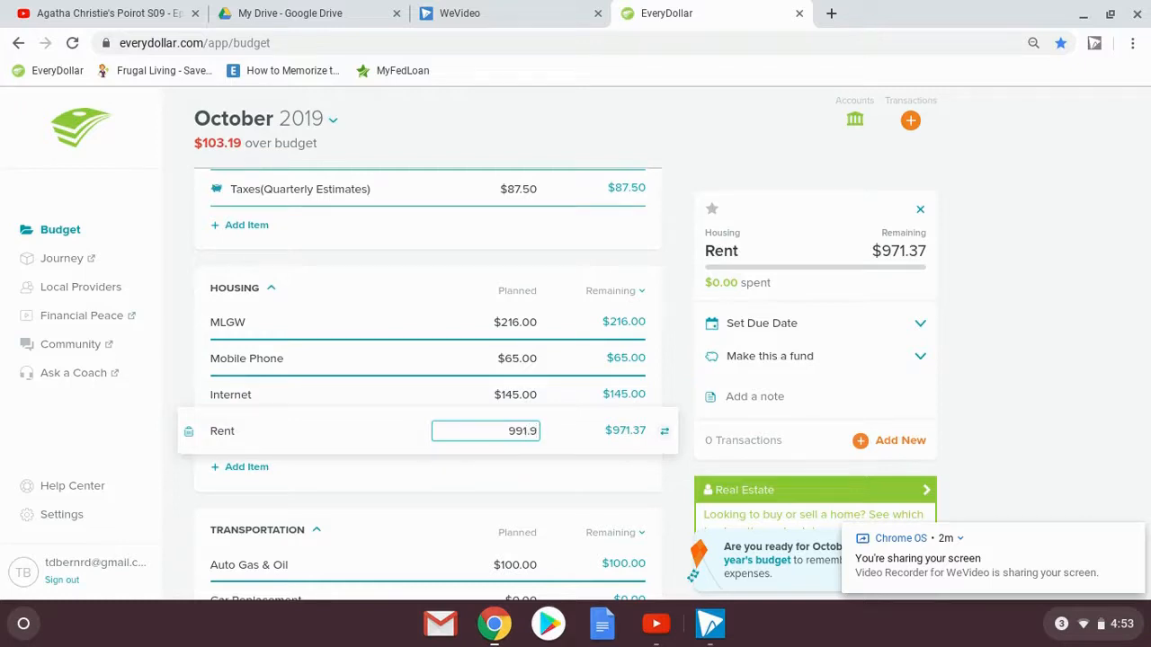
{"action": "type", "text": "5"}
{"action": "key", "text": "Return"}
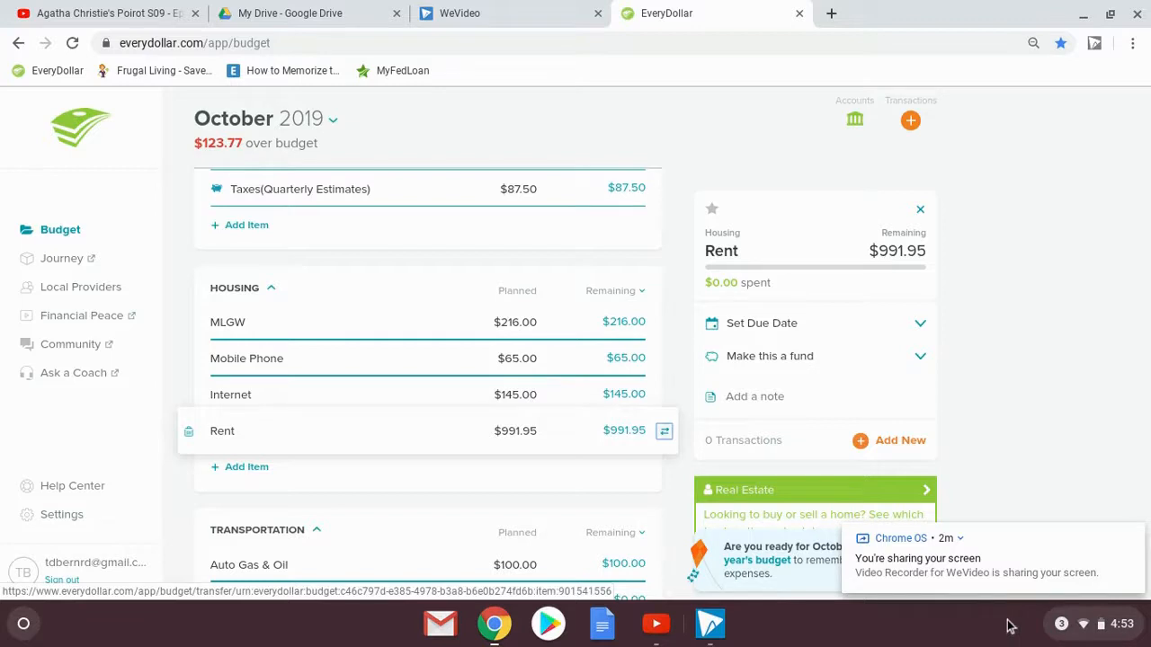
- Add the note "$3.95 processing fee" to the Rent item and save it
{"action": "left_click", "coordinate": [716, 396]}
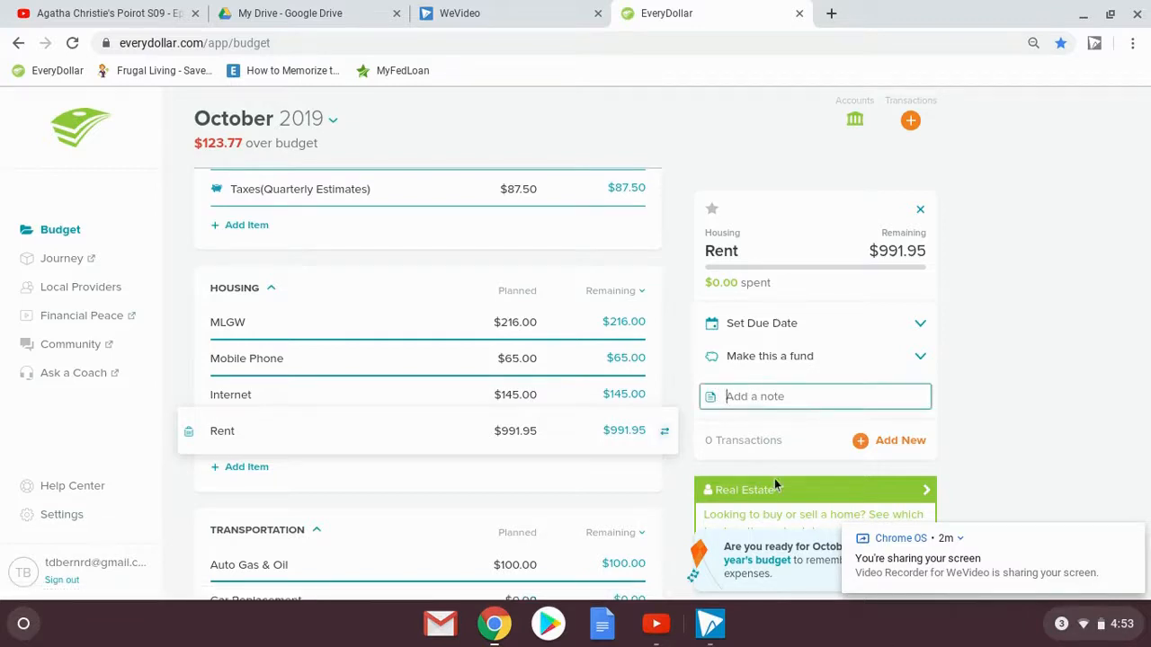
{"action": "type", "text": "$"}
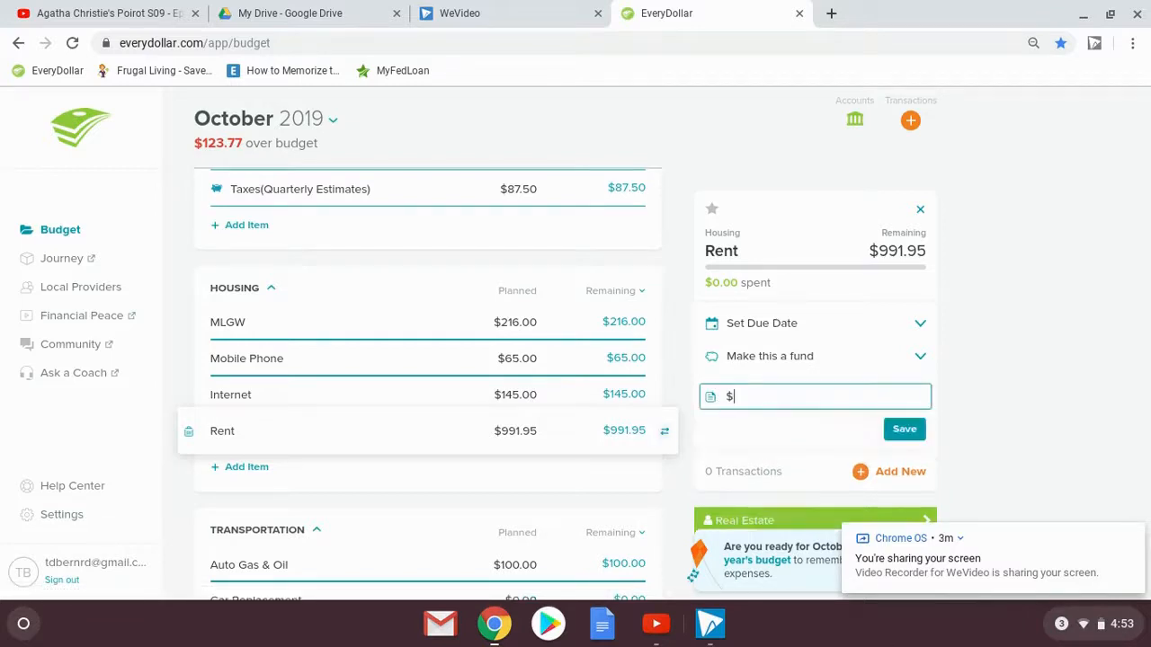
{"action": "type", "text": "3.95 processing fee"}
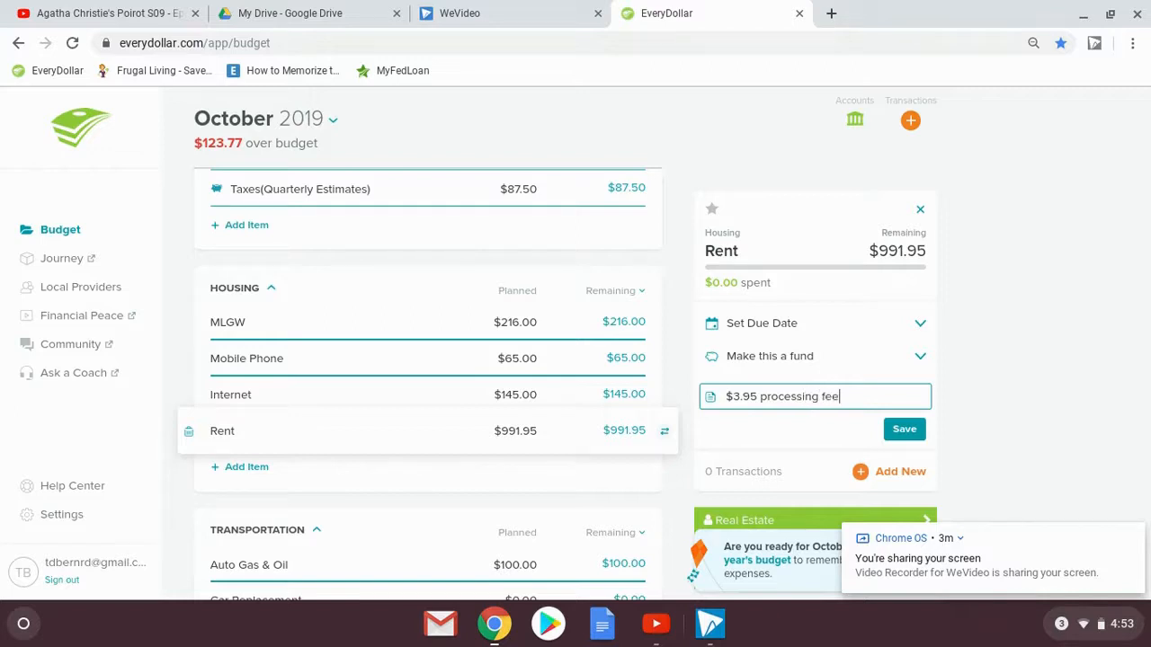
{"action": "left_click", "coordinate": [900, 430]}
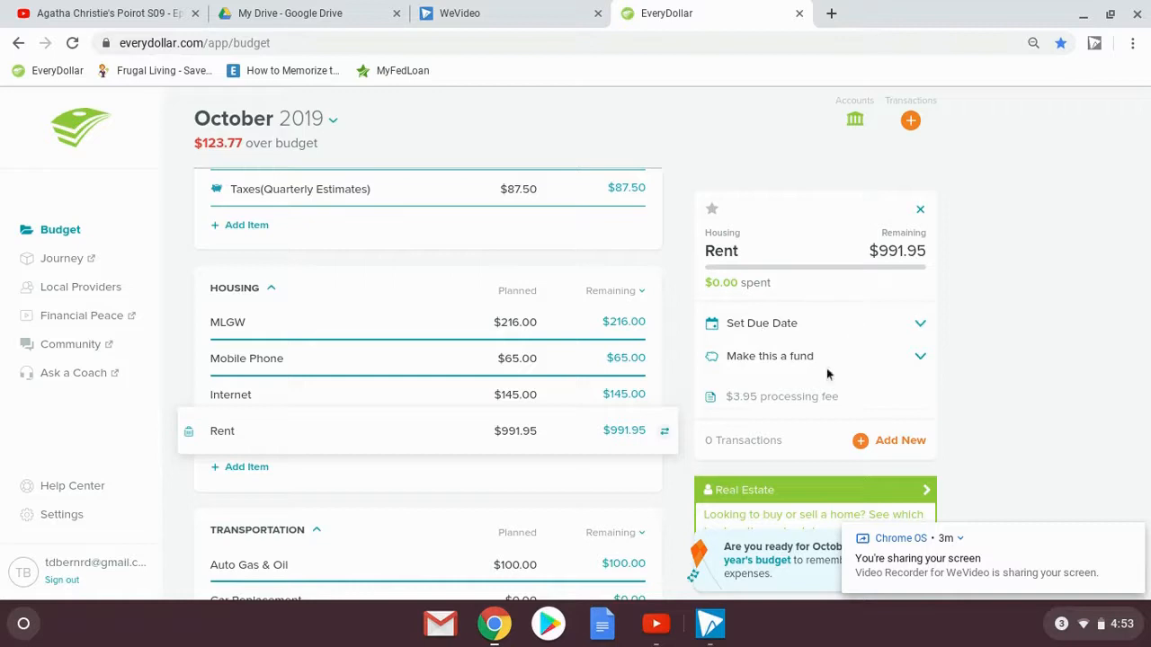
- Review the planned amounts in the Transportation, Food and Lifestyle groups
{"action": "scroll", "coordinate": [457, 476], "scroll_direction": "down", "scroll_amount": 2}
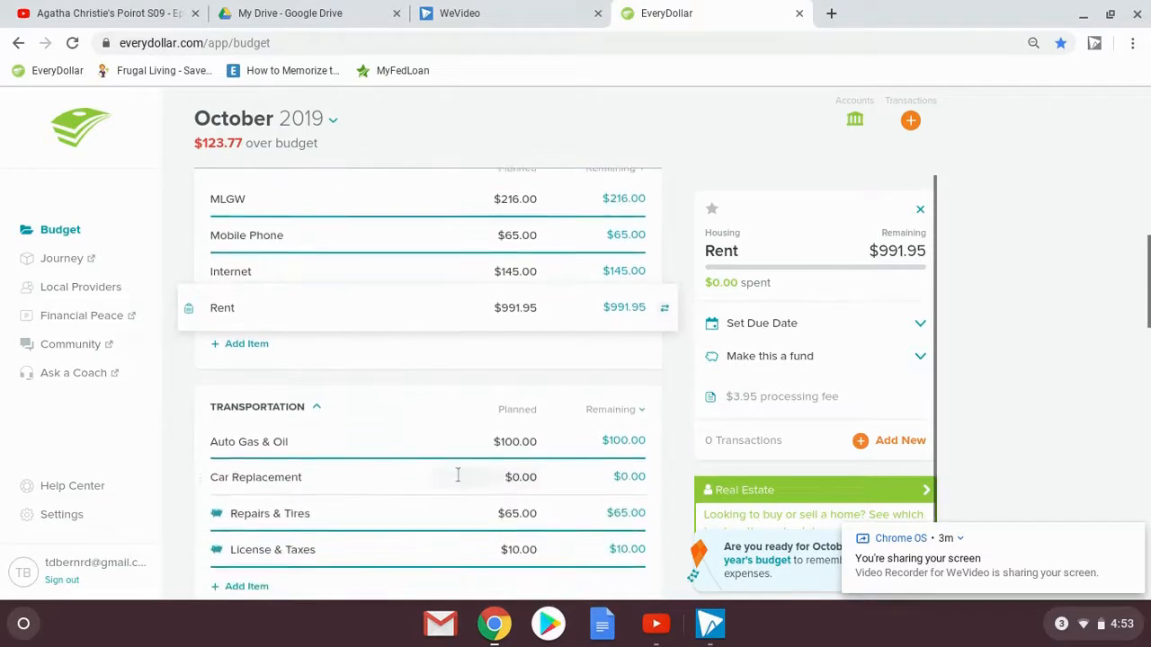
{"action": "scroll", "coordinate": [457, 477], "scroll_direction": "down", "scroll_amount": 1}
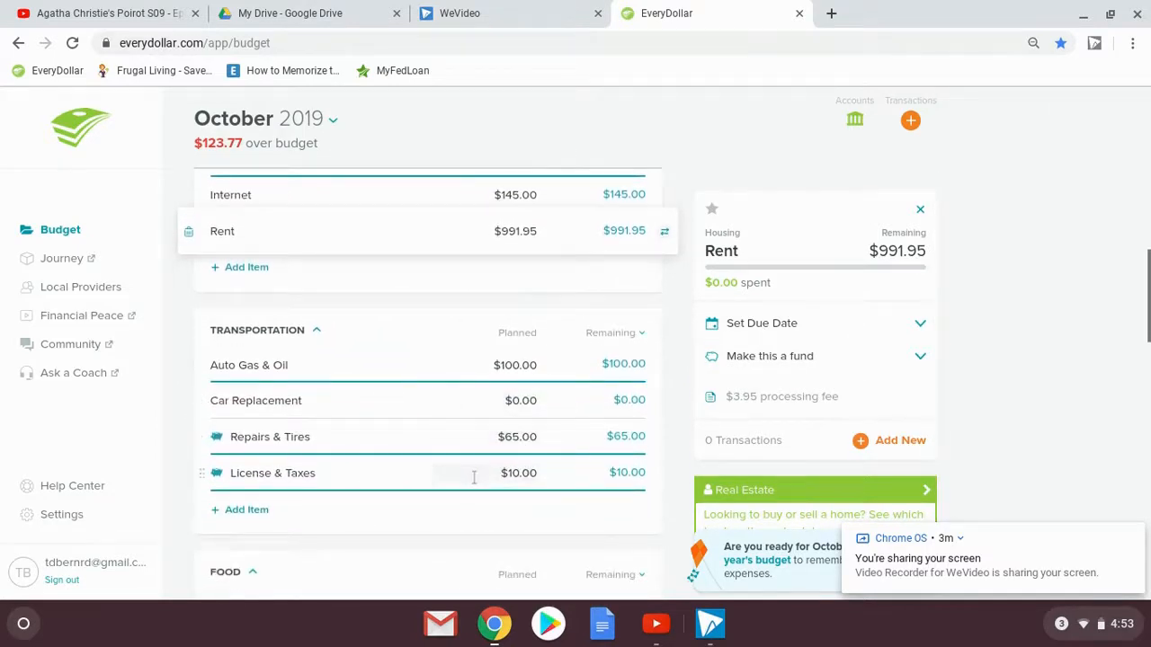
{"action": "scroll", "coordinate": [474, 477], "scroll_direction": "down", "scroll_amount": 2}
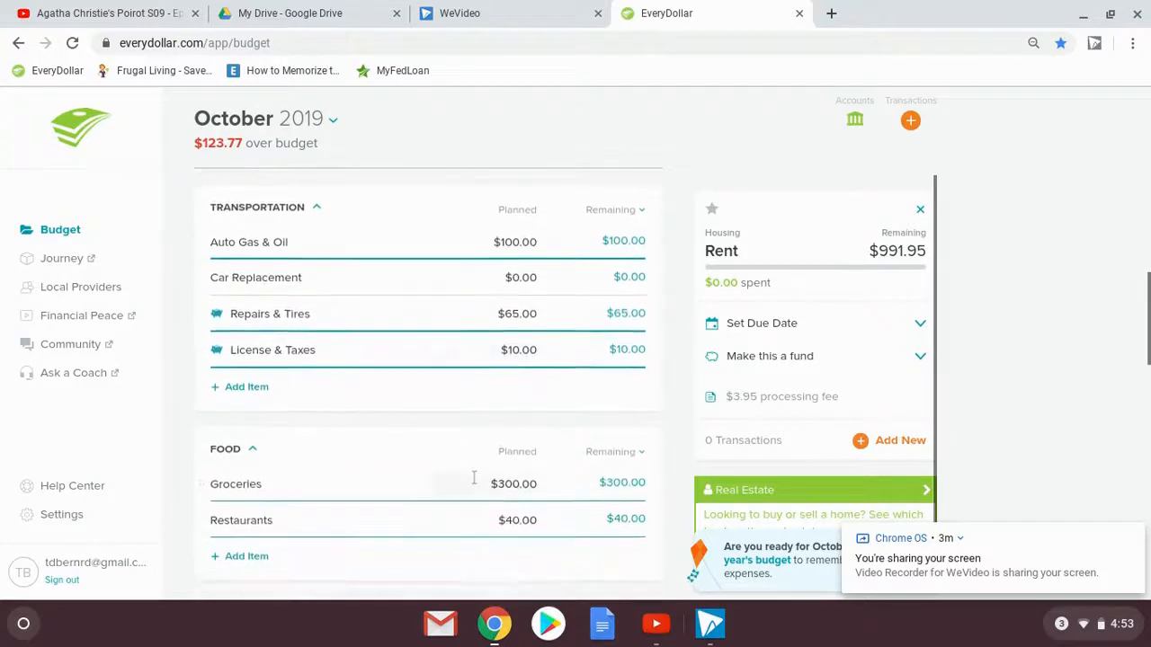
{"action": "scroll", "coordinate": [474, 478], "scroll_direction": "down", "scroll_amount": 1}
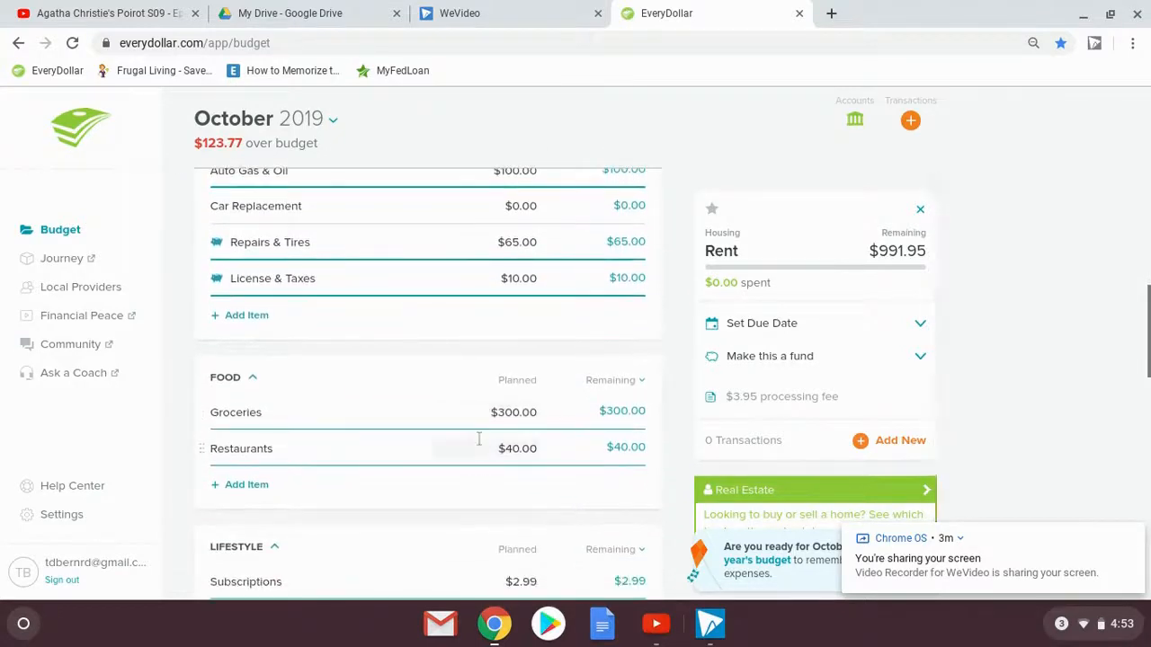
{"action": "scroll", "coordinate": [477, 440], "scroll_direction": "down", "scroll_amount": 1}
{"action": "scroll", "coordinate": [479, 439], "scroll_direction": "down", "scroll_amount": 2}
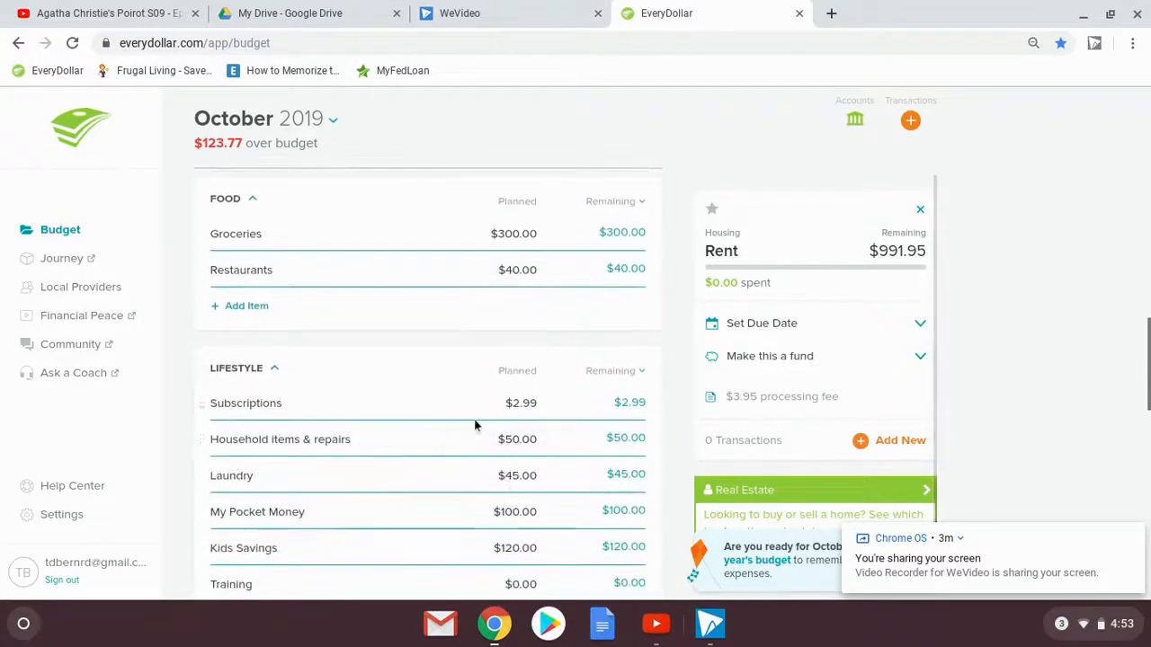
{"action": "scroll", "coordinate": [481, 471], "scroll_direction": "down", "scroll_amount": 1}
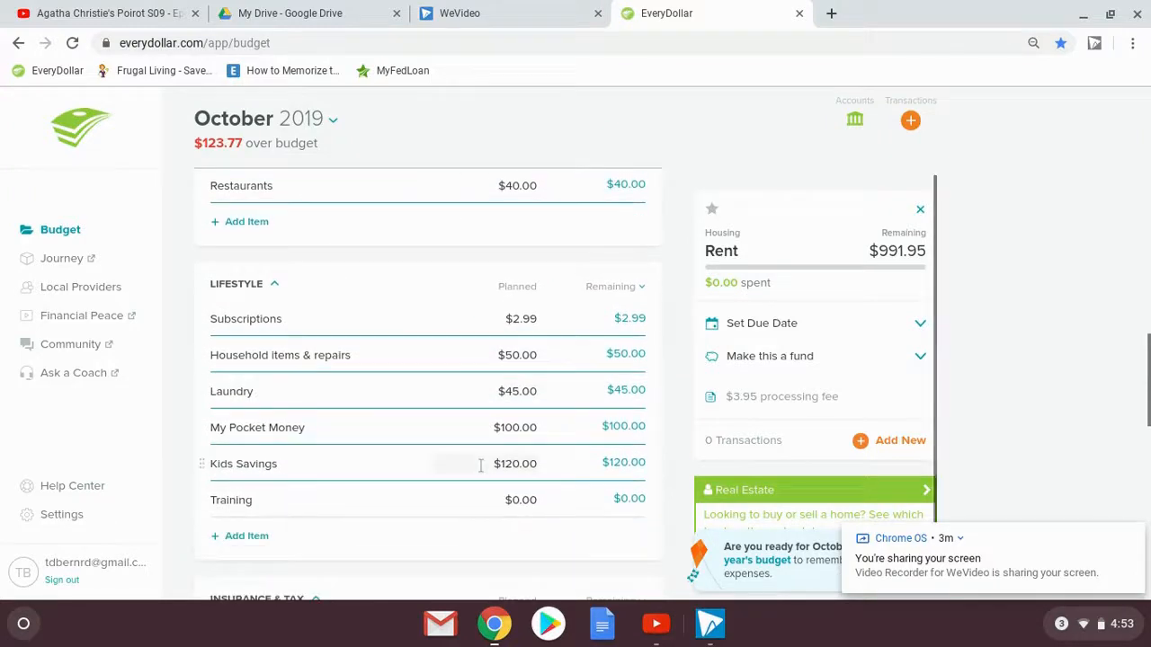
{"action": "scroll", "coordinate": [481, 471], "scroll_direction": "down", "scroll_amount": 2}
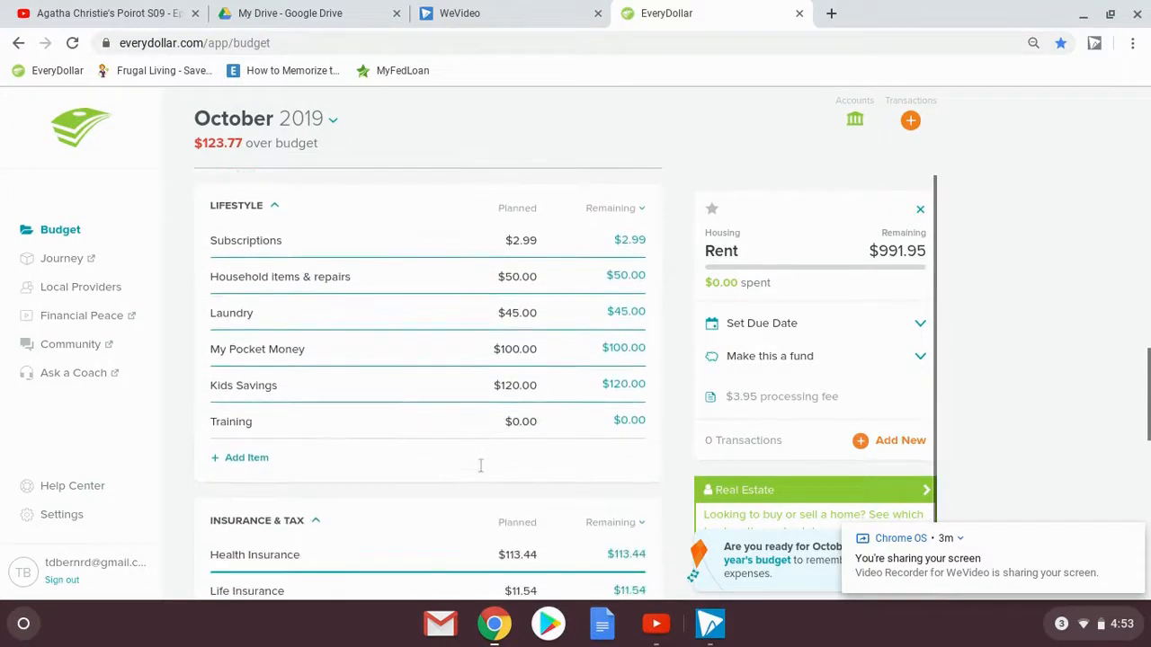
- Set the planned amount of Renter Insurance in the Insurance & Tax group to $25.00
{"action": "scroll", "coordinate": [481, 472], "scroll_direction": "down", "scroll_amount": 2}
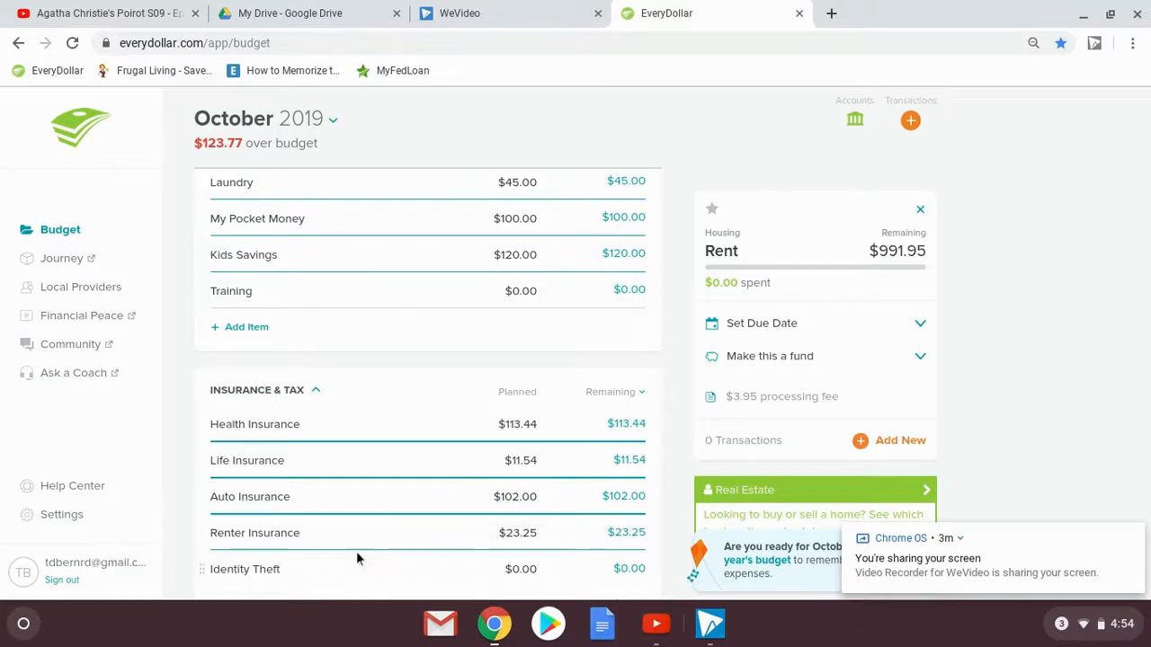
{"action": "left_click", "coordinate": [495, 529]}
{"action": "type", "text": "25.0"}
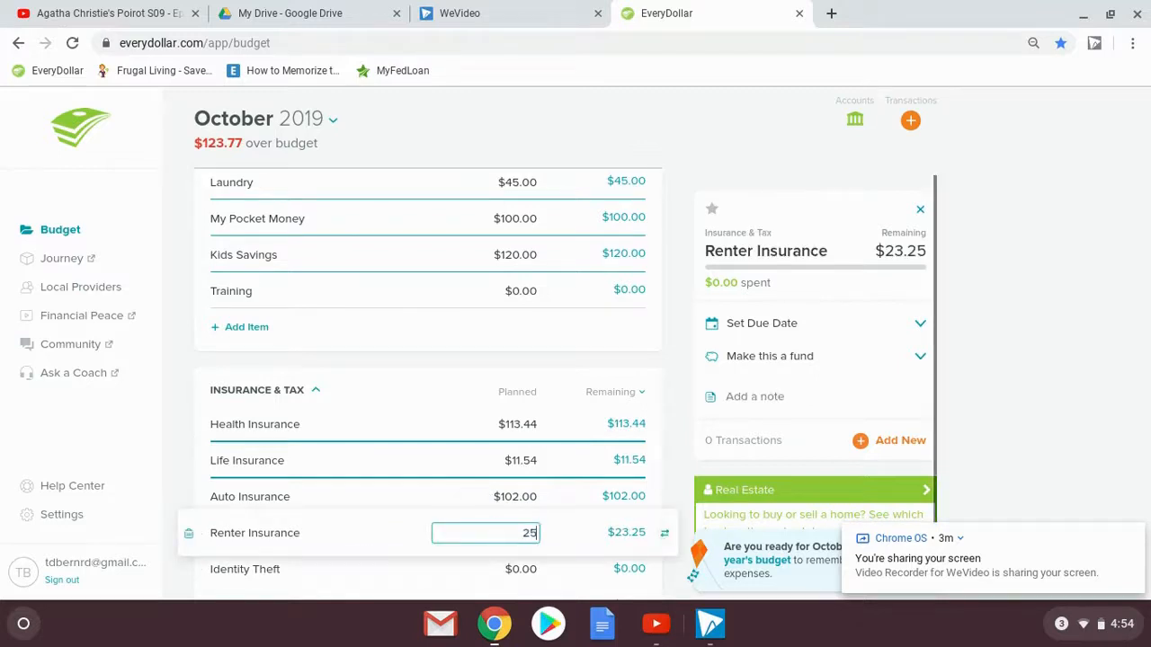
{"action": "type", "text": "0"}
{"action": "key", "text": "Return"}
- Delete the Car Loan 2 item from the Debt group and confirm the deletion
{"action": "scroll", "coordinate": [495, 525], "scroll_direction": "down", "scroll_amount": 2}
{"action": "scroll", "coordinate": [495, 524], "scroll_direction": "down", "scroll_amount": 4}
{"action": "scroll", "coordinate": [471, 501], "scroll_direction": "down", "scroll_amount": 6}
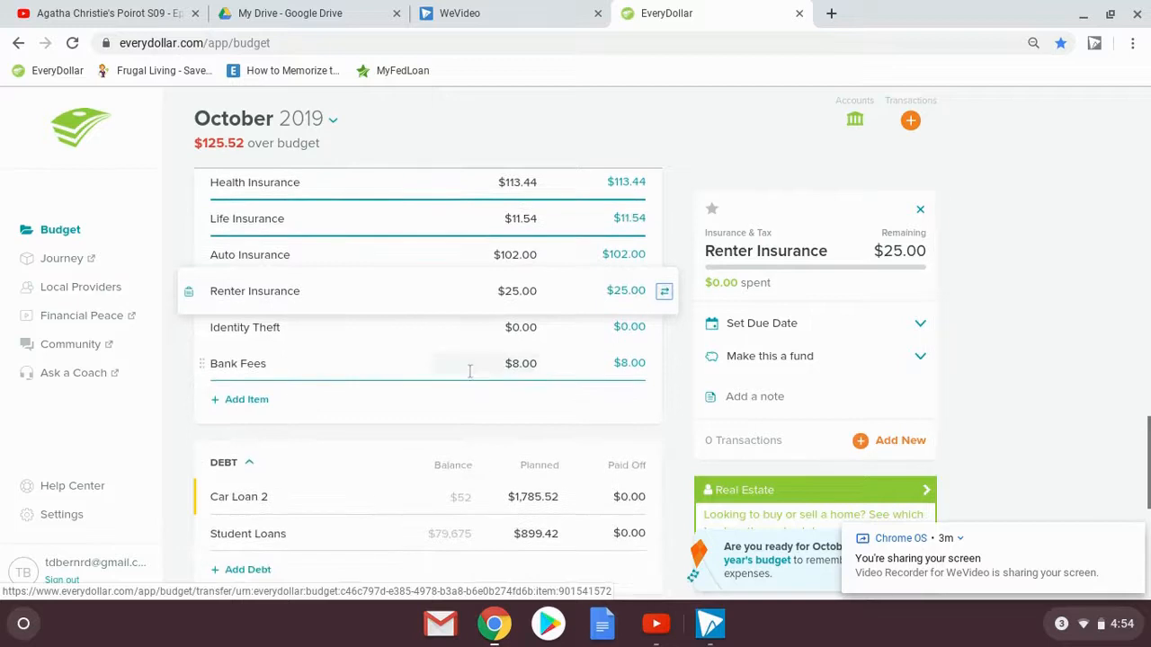
{"action": "scroll", "coordinate": [469, 372], "scroll_direction": "down", "scroll_amount": 6}
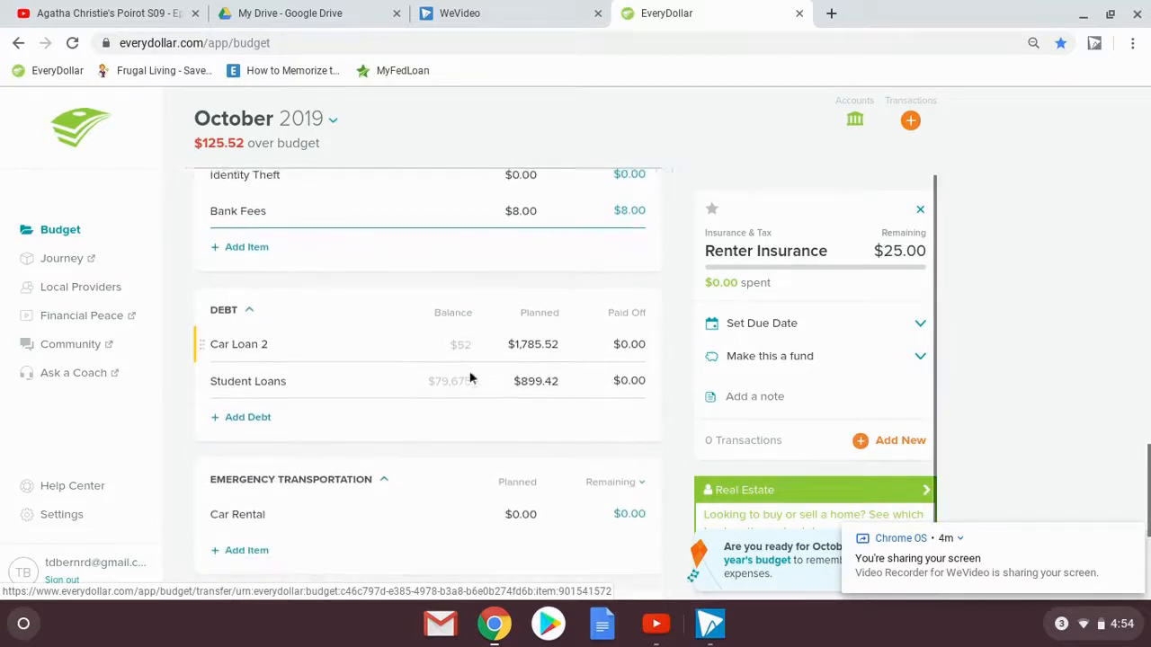
{"action": "scroll", "coordinate": [470, 372], "scroll_direction": "down", "scroll_amount": 1}
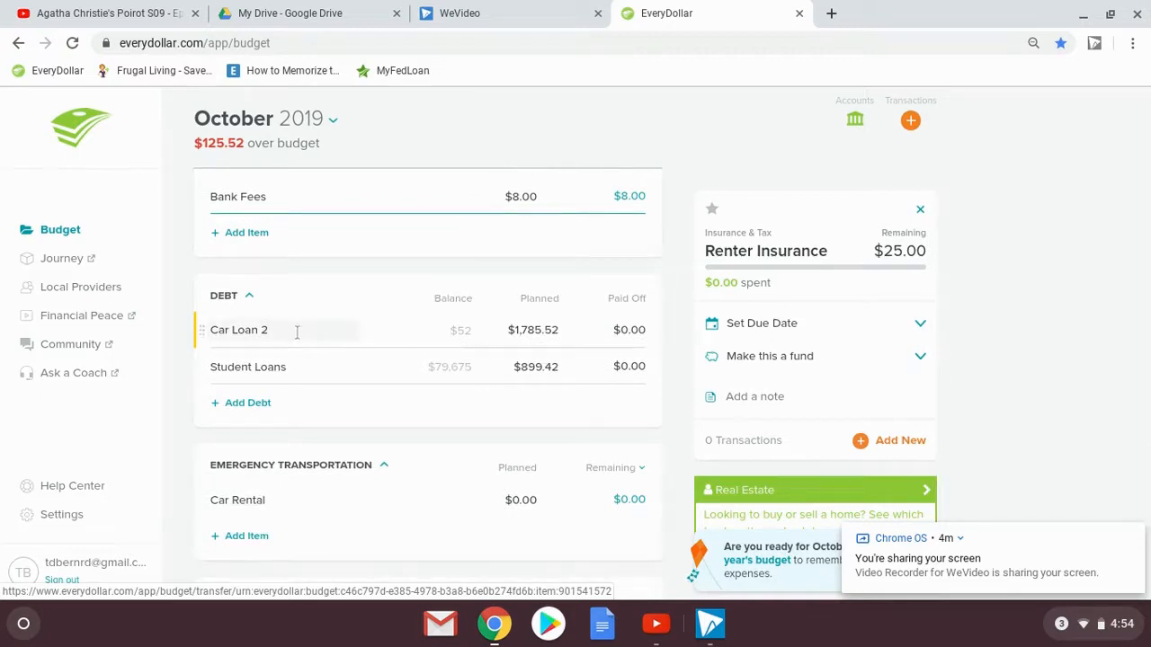
{"action": "left_click", "coordinate": [213, 330]}
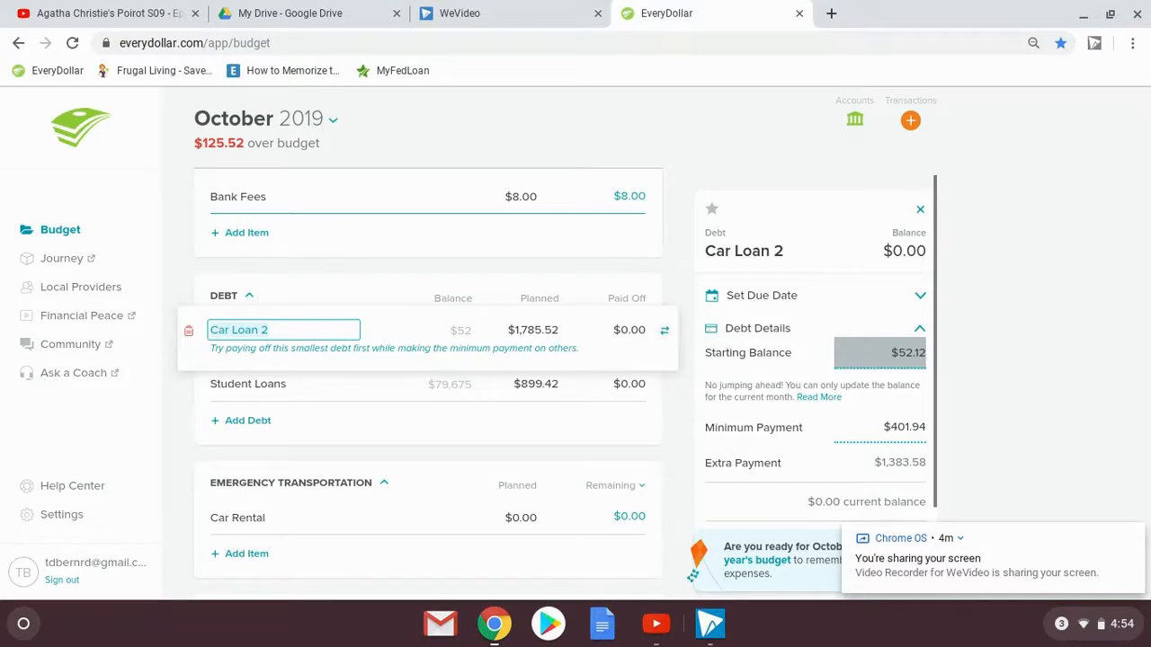
{"action": "left_click", "coordinate": [188, 331]}
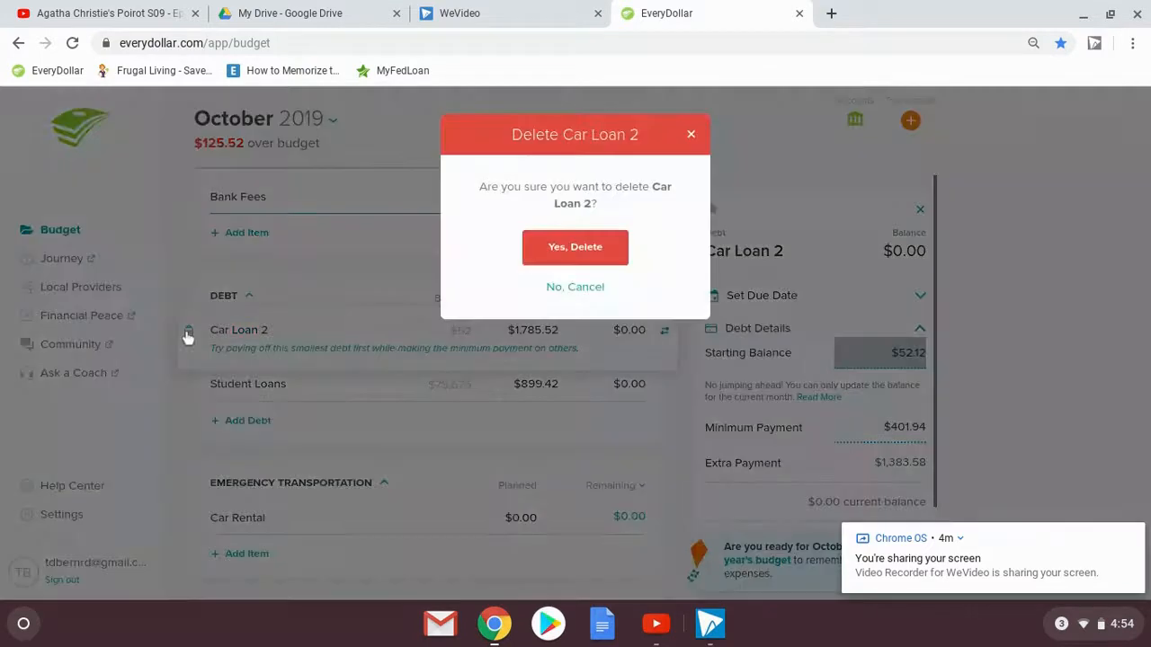
{"action": "left_click", "coordinate": [567, 248]}
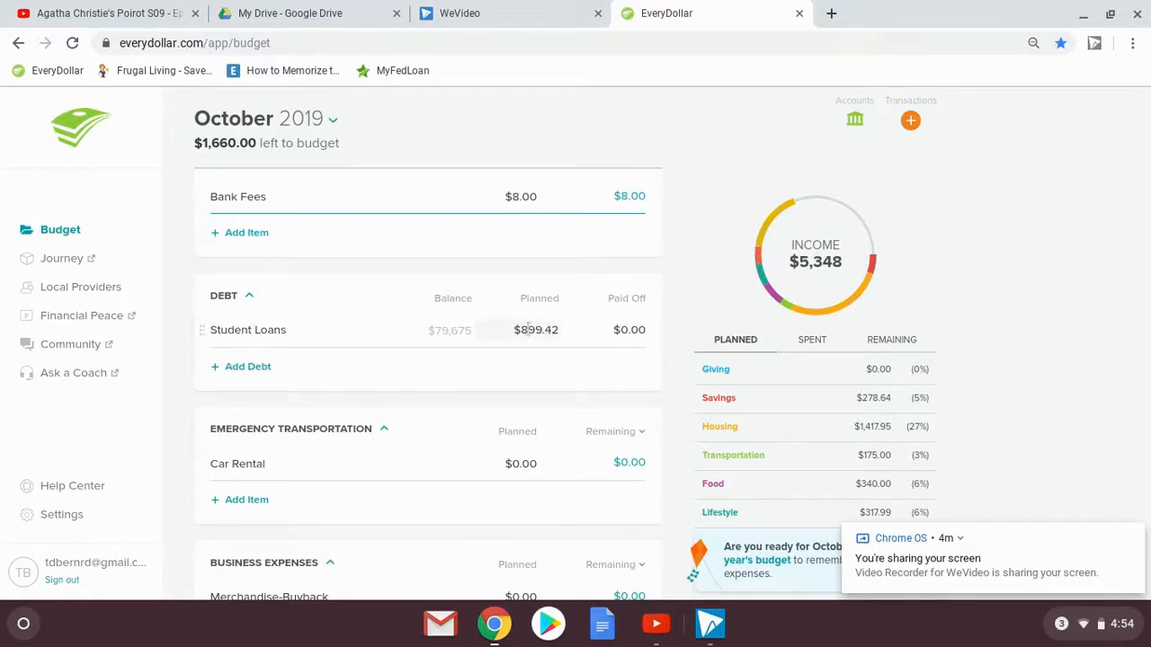
- Set the planned amount of Student Loans in the Debt group to $2,529.40
{"action": "left_click", "coordinate": [457, 335]}
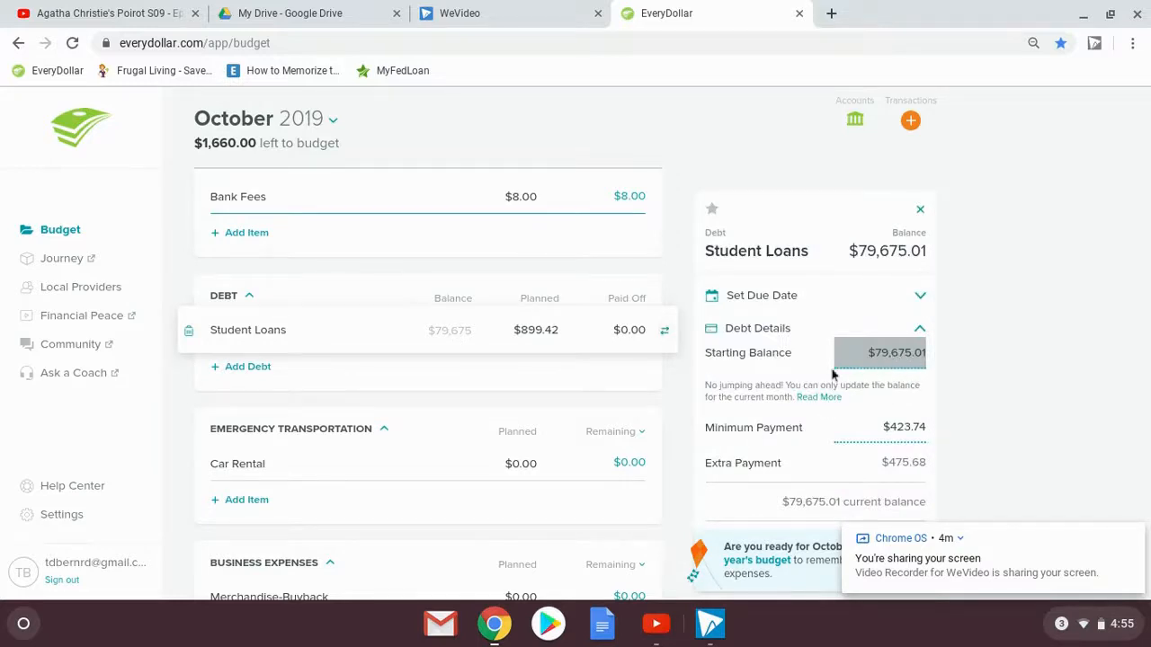
{"action": "left_click", "coordinate": [553, 334]}
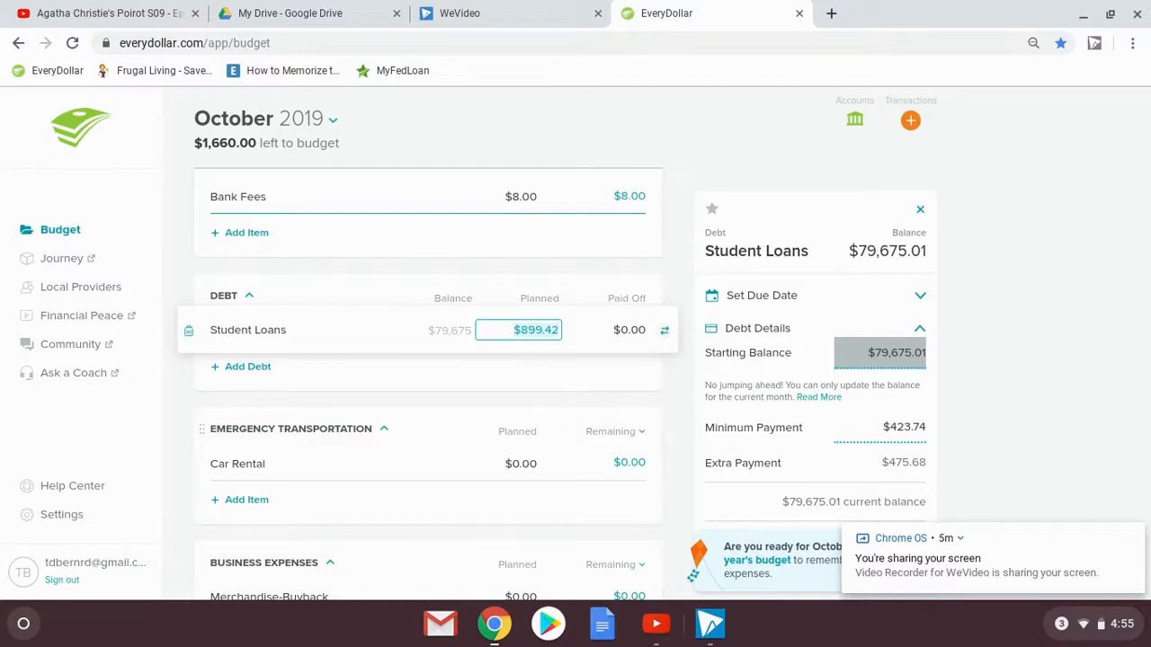
{"action": "type", "text": "2"}
{"action": "type", "text": "52"}
{"action": "type", "text": "5"}
{"action": "type", "text": ".40"}
{"action": "key", "text": "Return"}
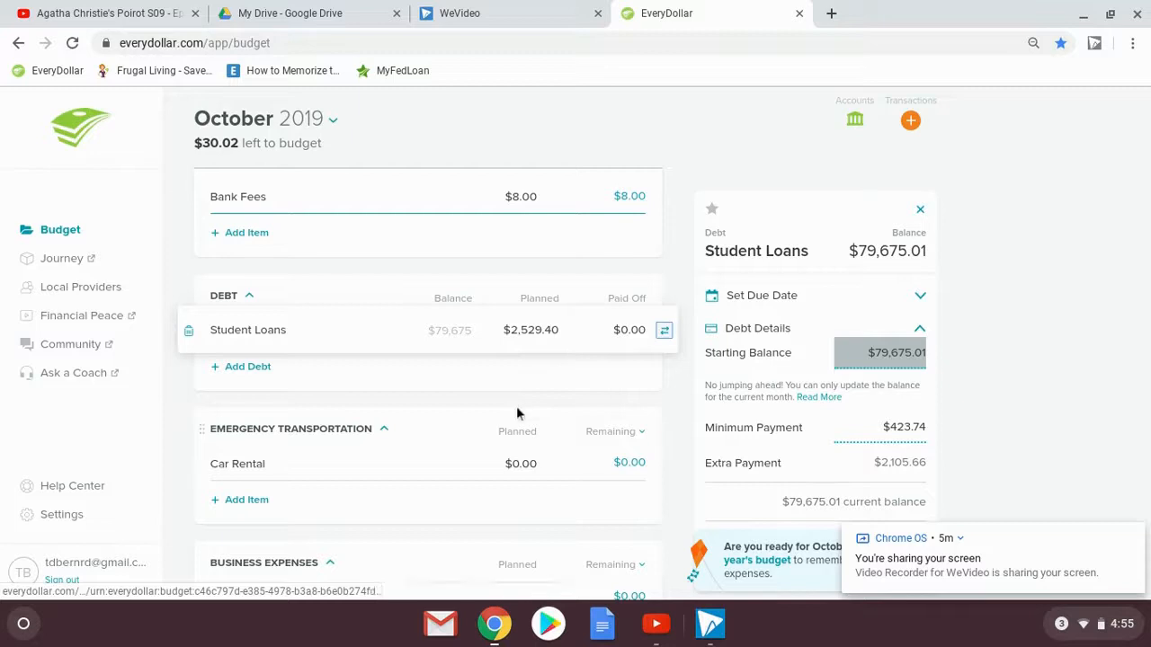
- Add a new item named Driver's License Renewal to the Lifestyle group
{"action": "scroll", "coordinate": [484, 414], "scroll_direction": "down", "scroll_amount": 1}
{"action": "scroll", "coordinate": [483, 417], "scroll_direction": "up", "scroll_amount": 3}
{"action": "scroll", "coordinate": [483, 416], "scroll_direction": "up", "scroll_amount": 2}
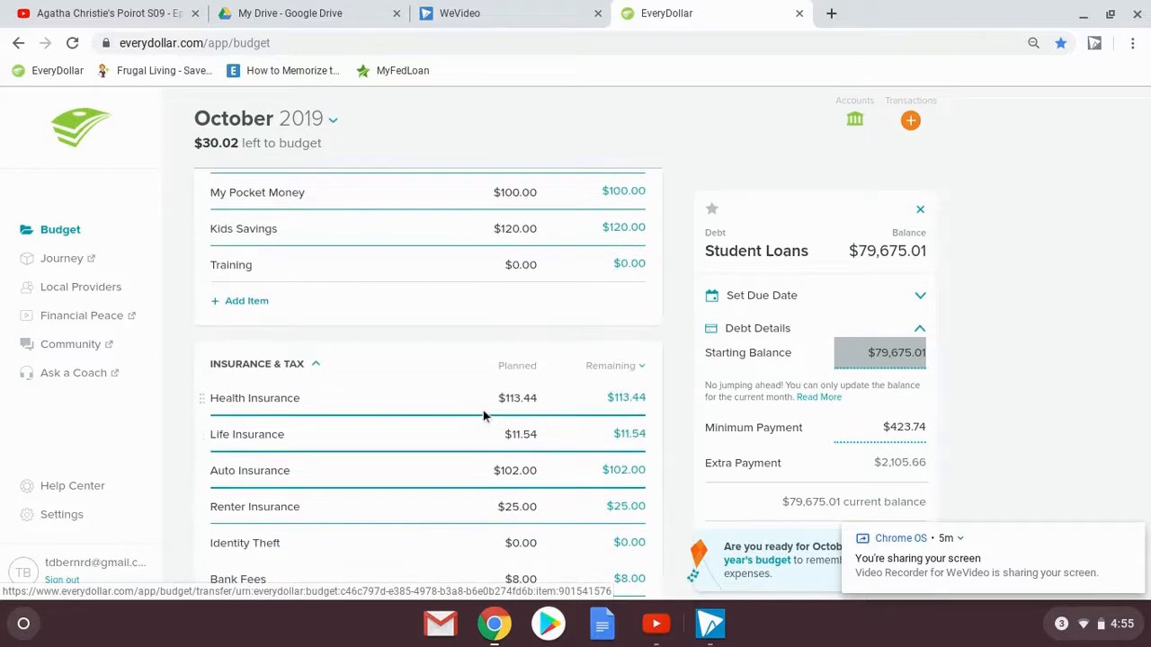
{"action": "scroll", "coordinate": [483, 414], "scroll_direction": "down", "scroll_amount": 4}
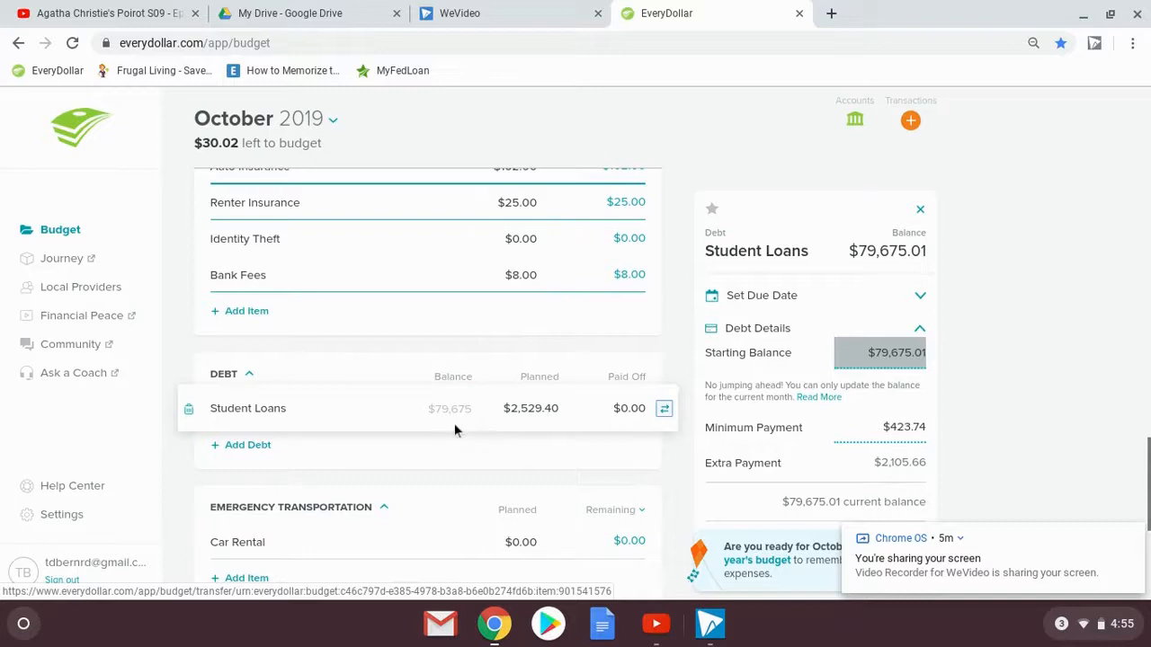
{"action": "scroll", "coordinate": [454, 430], "scroll_direction": "up", "scroll_amount": 1}
{"action": "scroll", "coordinate": [454, 429], "scroll_direction": "up", "scroll_amount": 2}
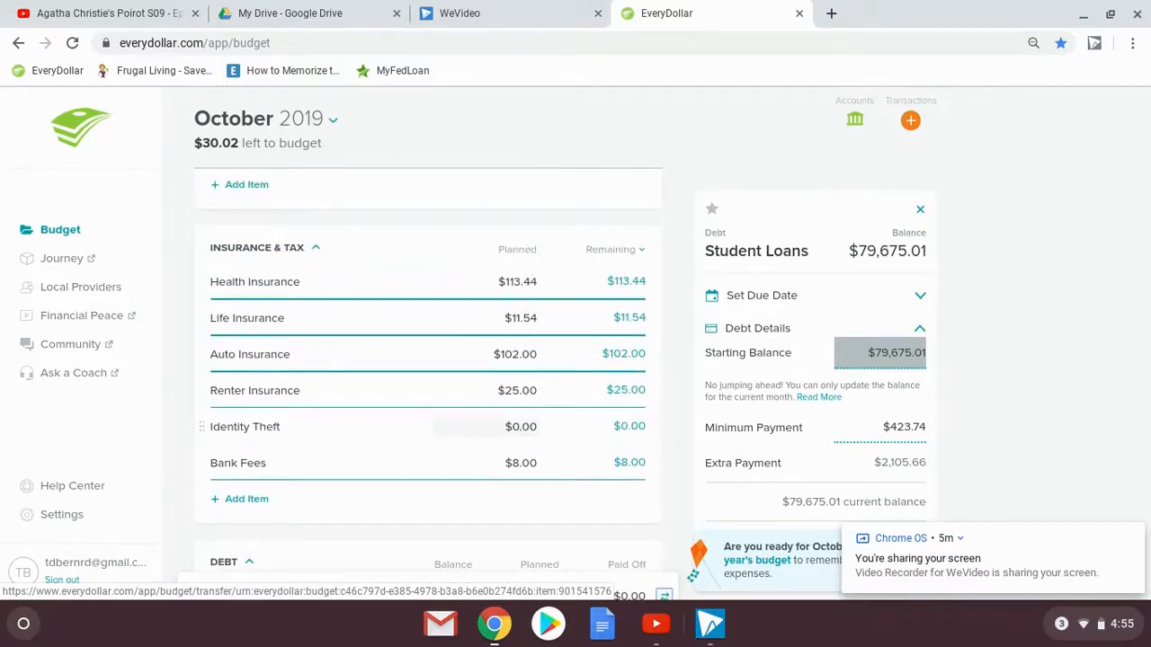
{"action": "scroll", "coordinate": [454, 430], "scroll_direction": "up", "scroll_amount": 3}
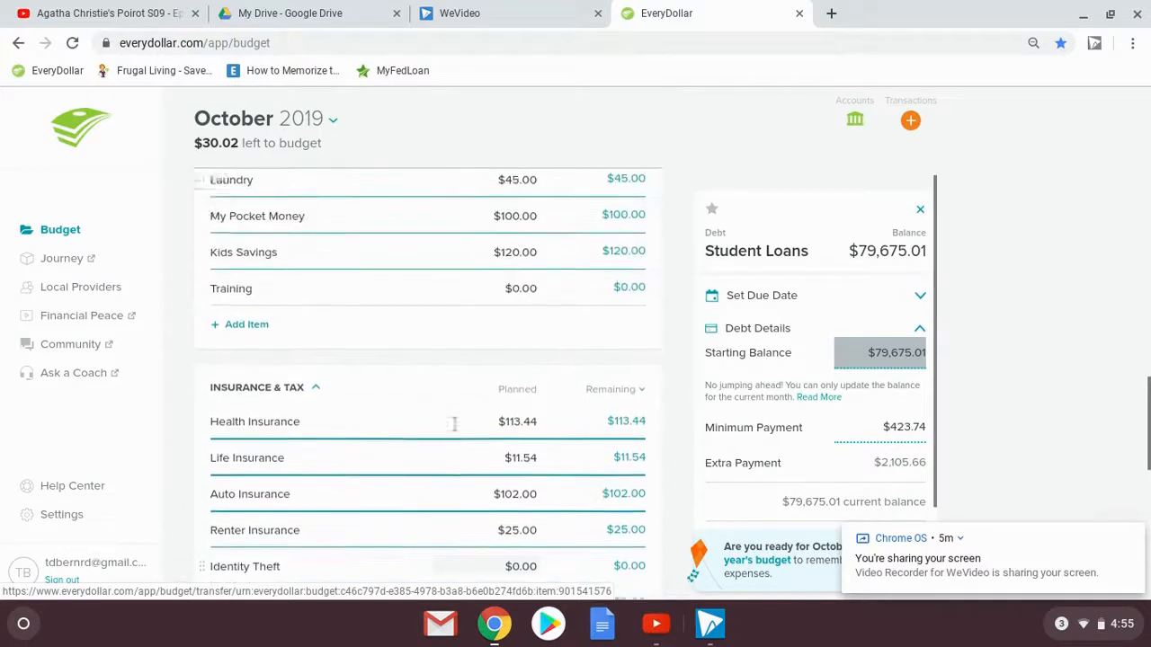
{"action": "scroll", "coordinate": [455, 430], "scroll_direction": "up", "scroll_amount": 2}
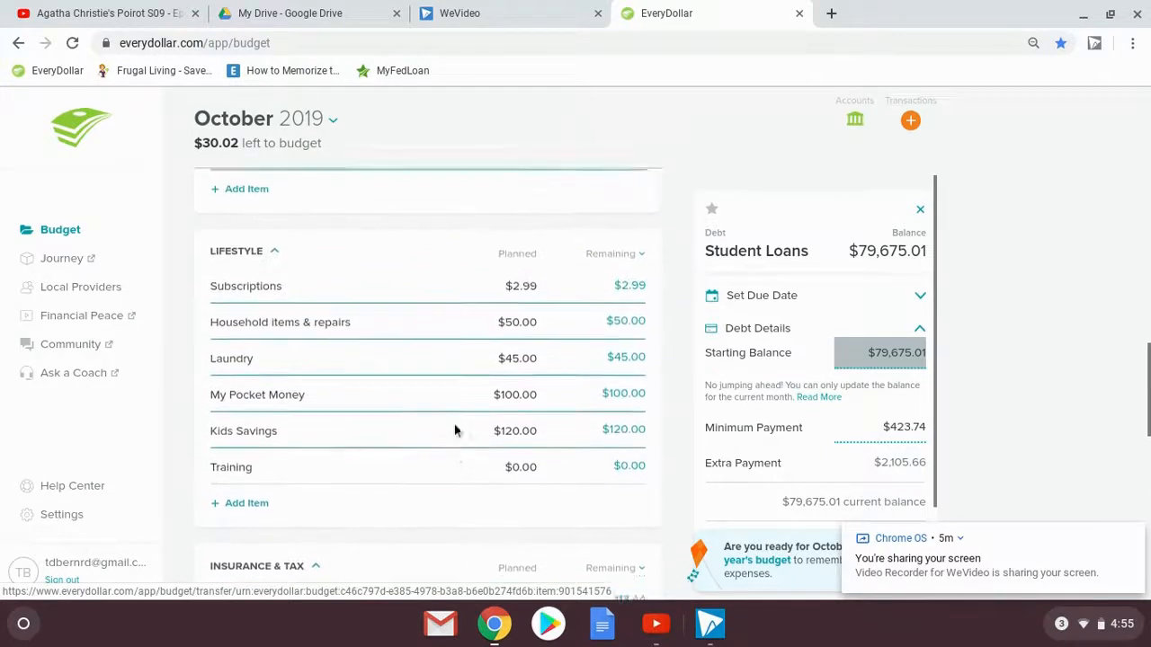
{"action": "left_click", "coordinate": [232, 517]}
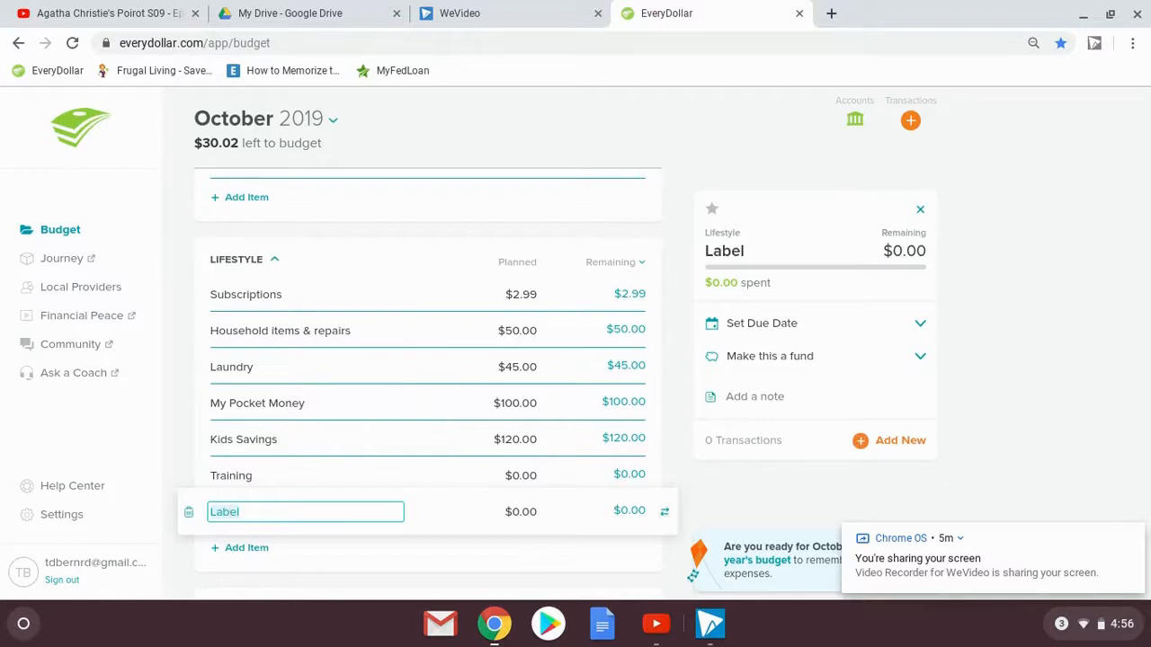
{"action": "type", "text": "Renew"}
{"action": "key", "text": "BackSpace"}
{"action": "key", "text": "BackSpace"}
{"action": "key", "text": "BackSpace"}
{"action": "key", "text": "BackSpace"}
{"action": "key", "text": "BackSpace"}
{"action": "type", "text": "Driver's License Renewal"}
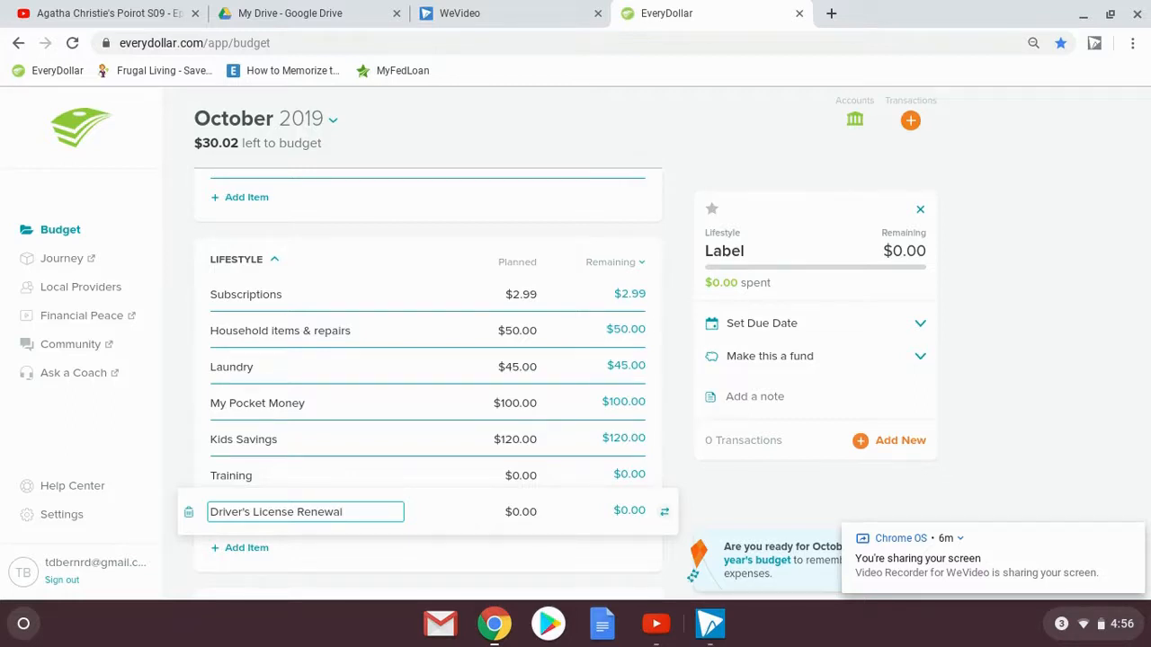
- Set the planned amount of Driver's License Renewal to $30.00
{"action": "key", "text": "Tab"}
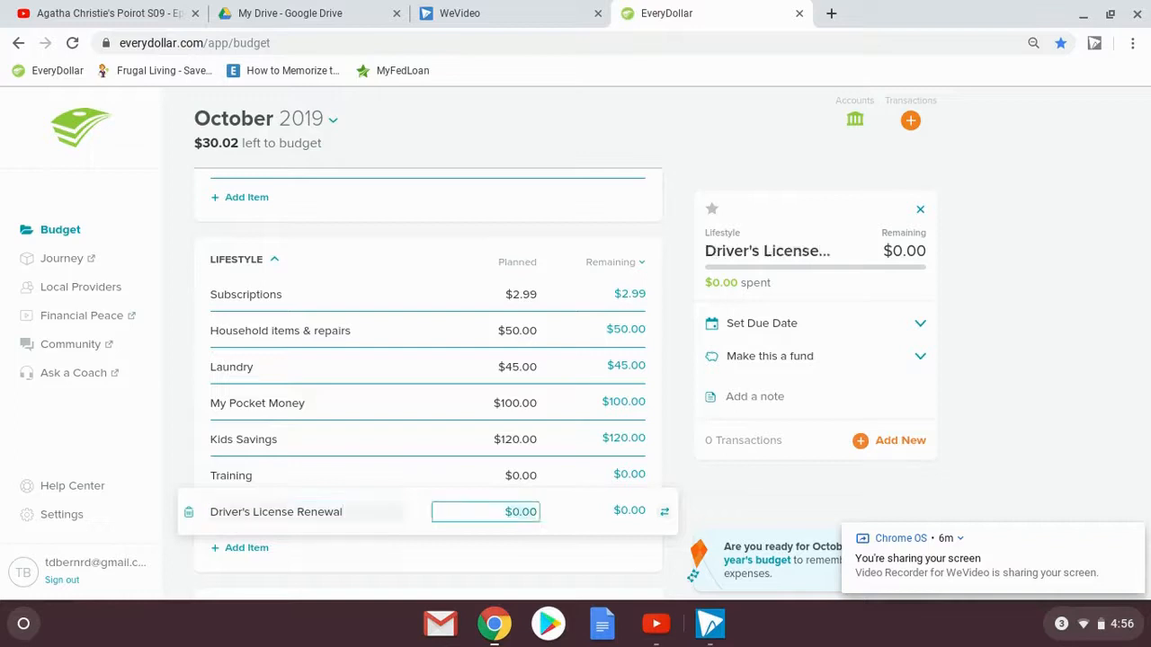
{"action": "type", "text": "30.00"}
{"action": "key", "text": "Return"}
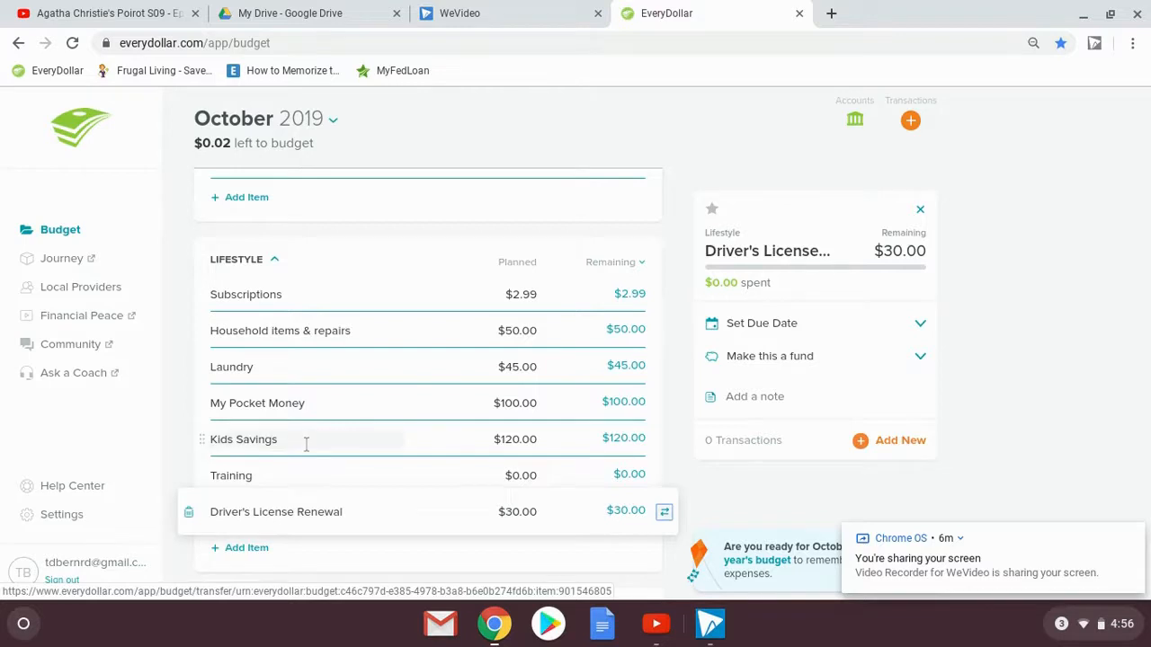
- Set the planned amount of Paycheck 1 in the Income group to $4,958.96
{"action": "scroll", "coordinate": [305, 445], "scroll_direction": "up", "scroll_amount": 3}
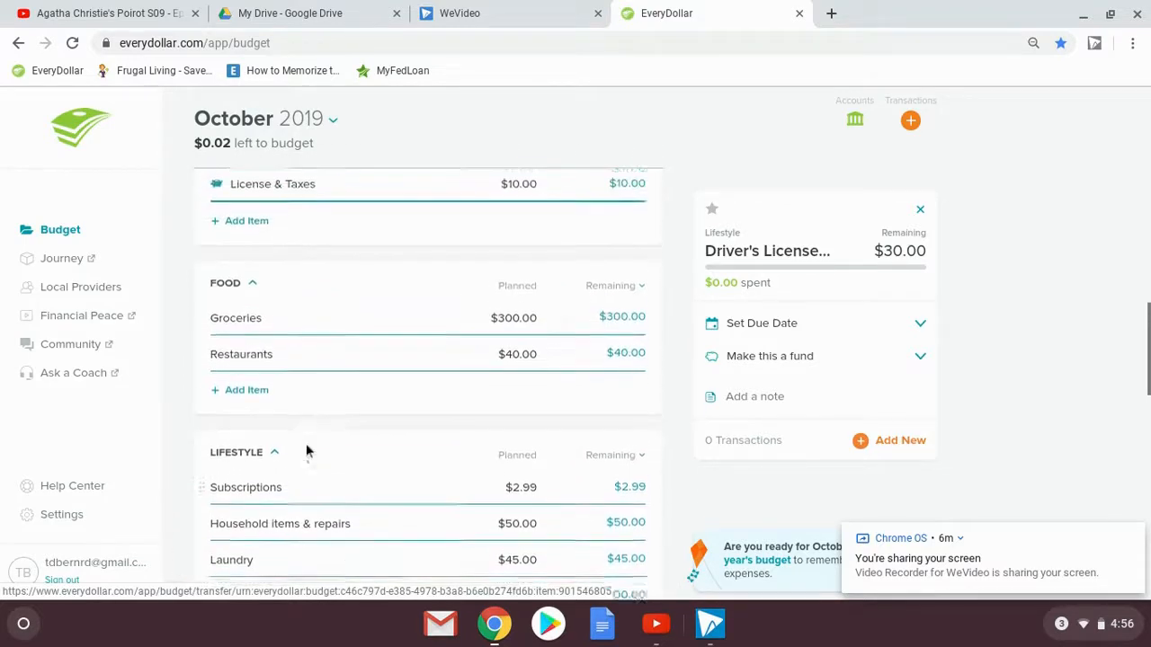
{"action": "scroll", "coordinate": [306, 447], "scroll_direction": "up", "scroll_amount": 5}
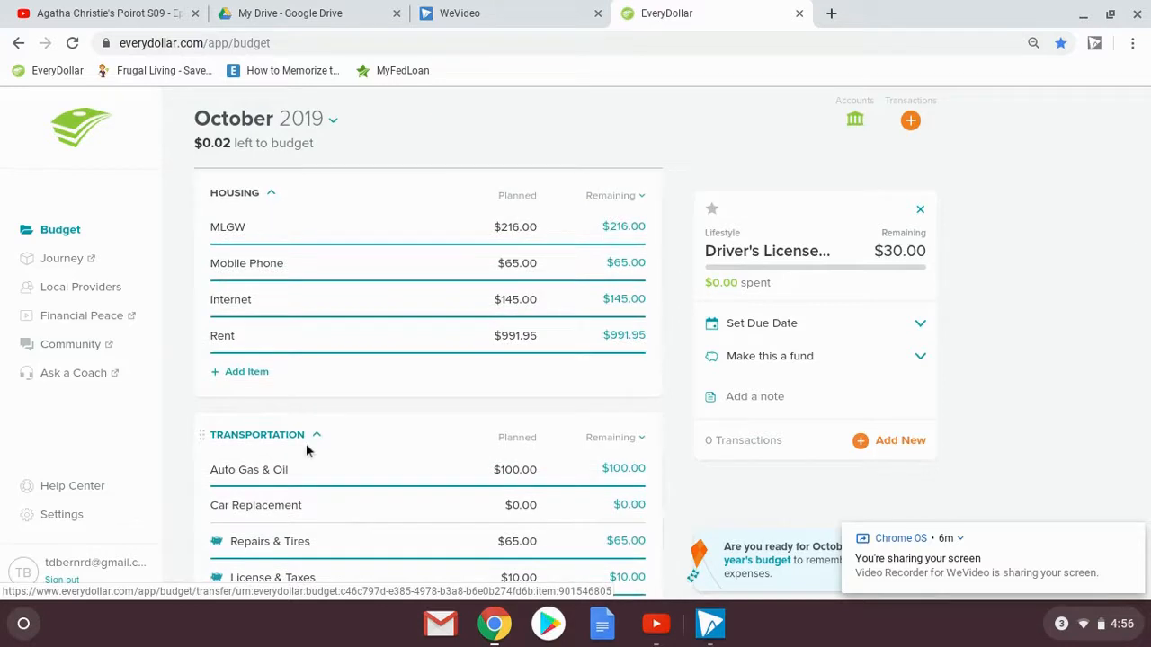
{"action": "scroll", "coordinate": [305, 443], "scroll_direction": "up", "scroll_amount": 1}
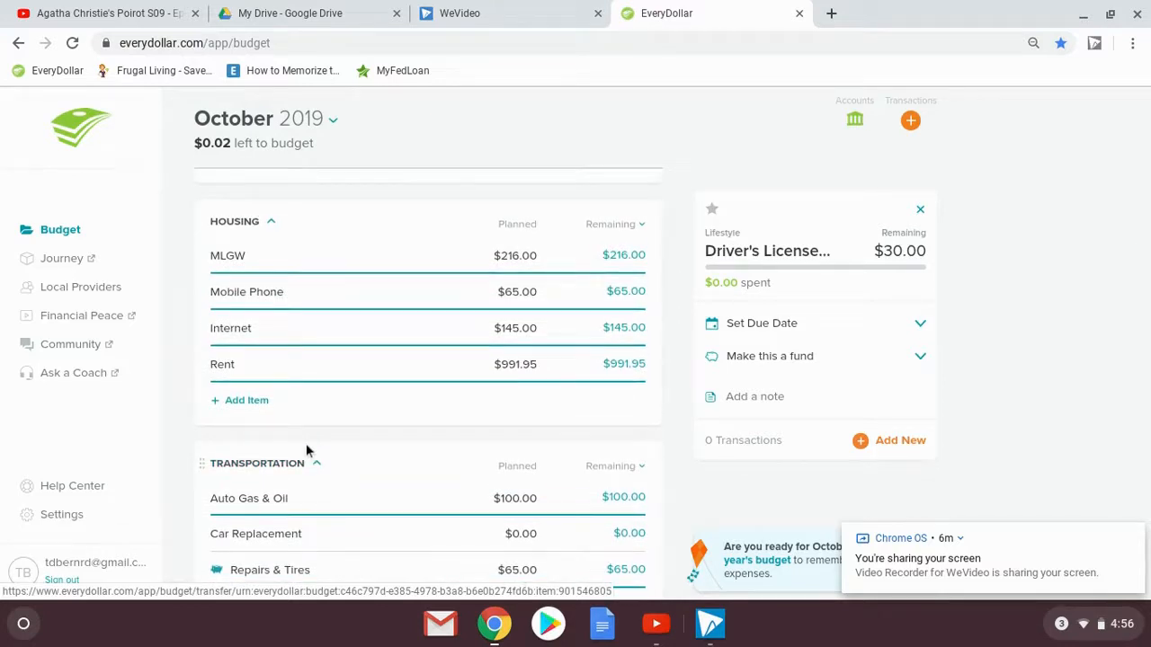
{"action": "scroll", "coordinate": [306, 449], "scroll_direction": "up", "scroll_amount": 1}
{"action": "scroll", "coordinate": [305, 449], "scroll_direction": "up", "scroll_amount": 3}
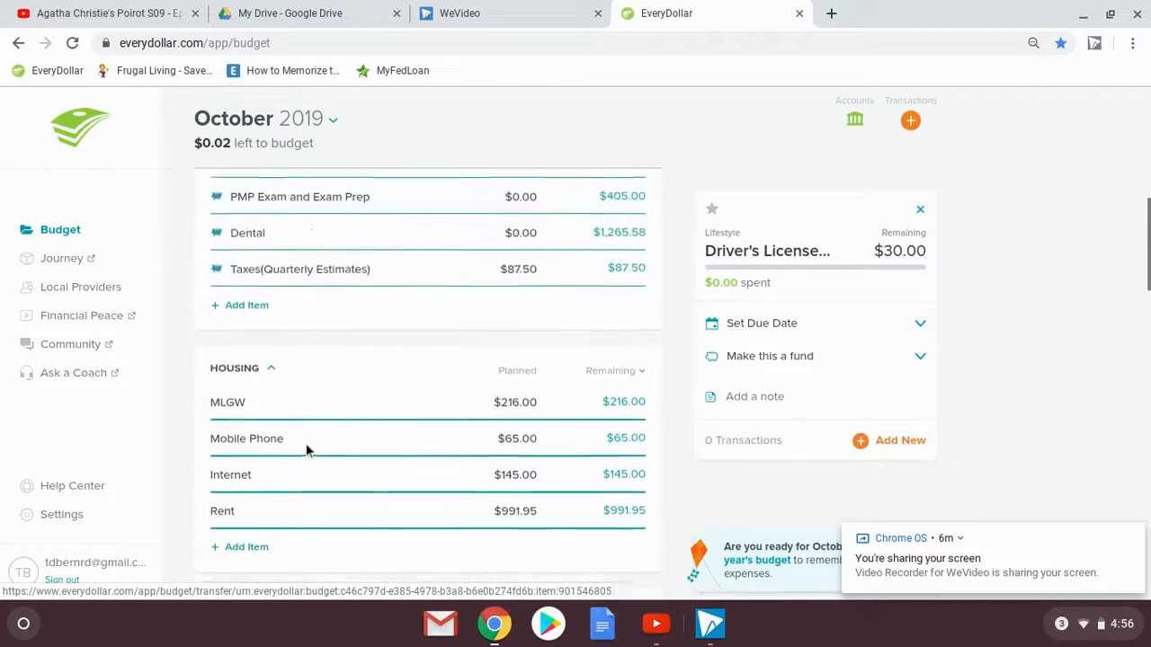
{"action": "scroll", "coordinate": [306, 443], "scroll_direction": "up", "scroll_amount": 5}
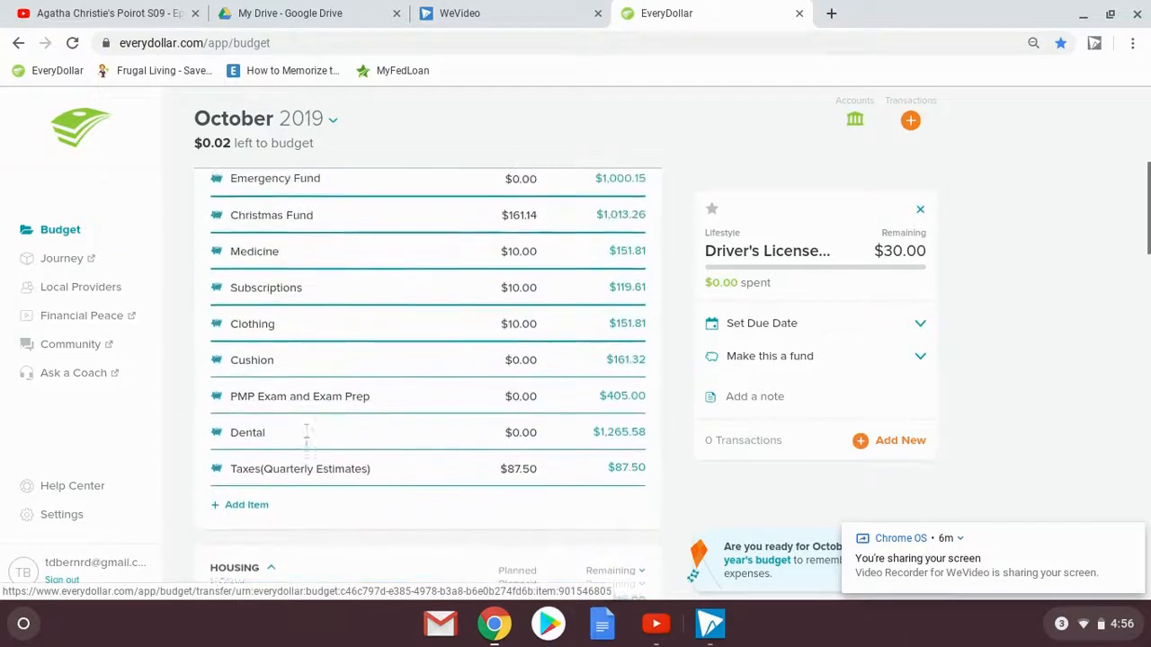
{"action": "scroll", "coordinate": [306, 444], "scroll_direction": "up", "scroll_amount": 3}
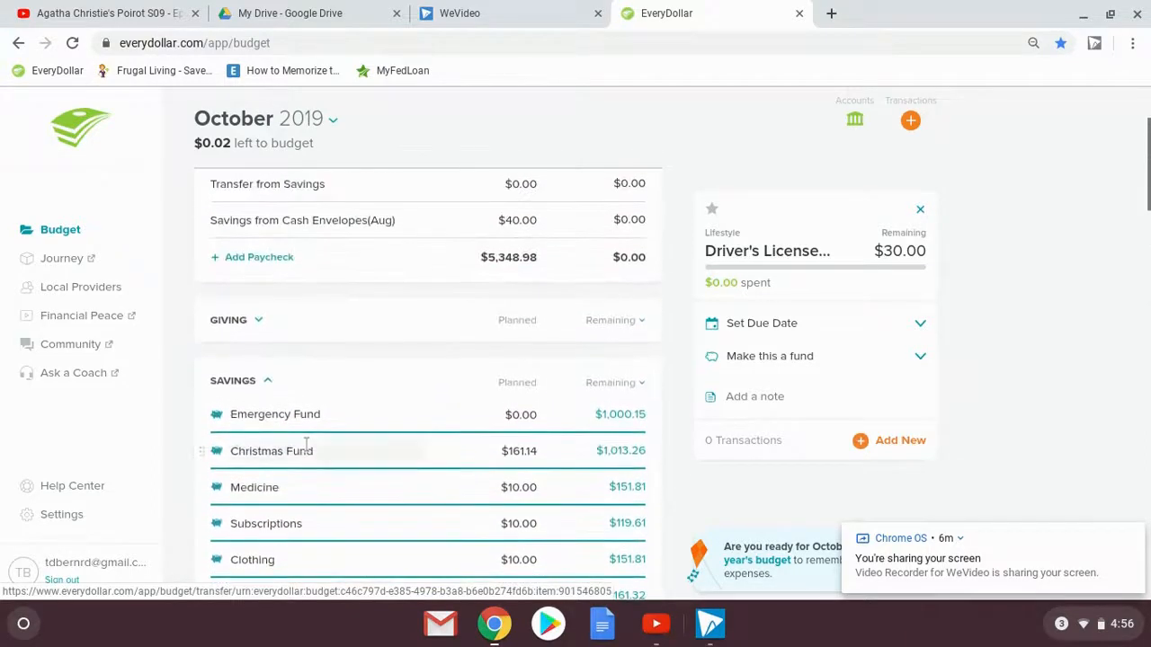
{"action": "scroll", "coordinate": [306, 450], "scroll_direction": "up", "scroll_amount": 1}
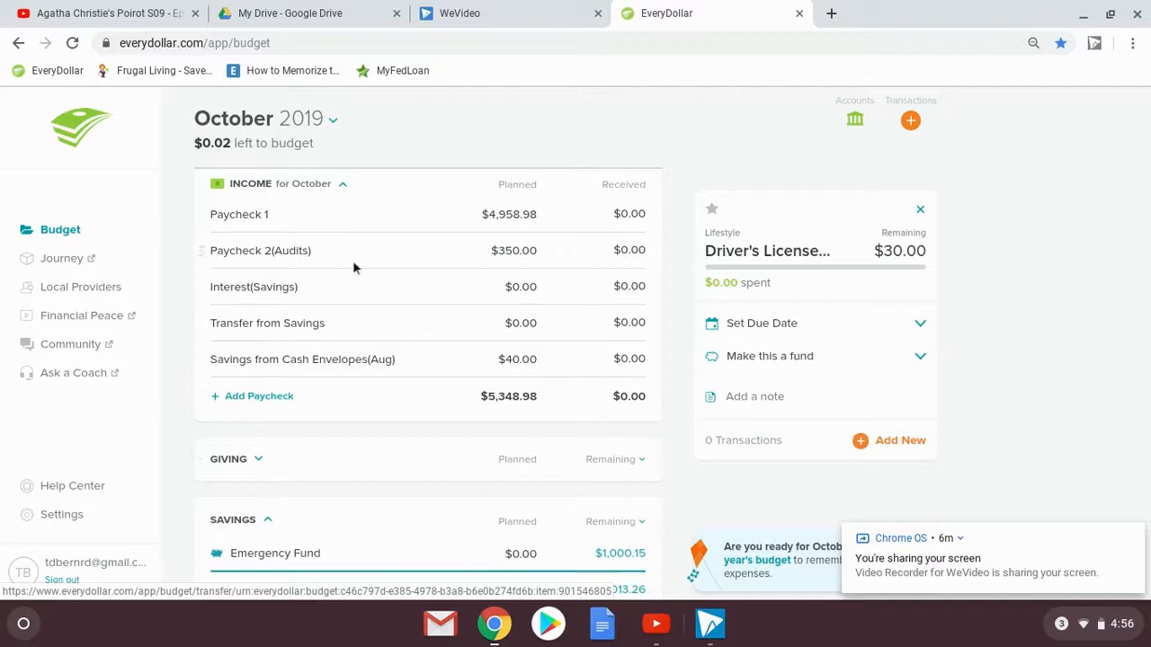
{"action": "left_click", "coordinate": [538, 215]}
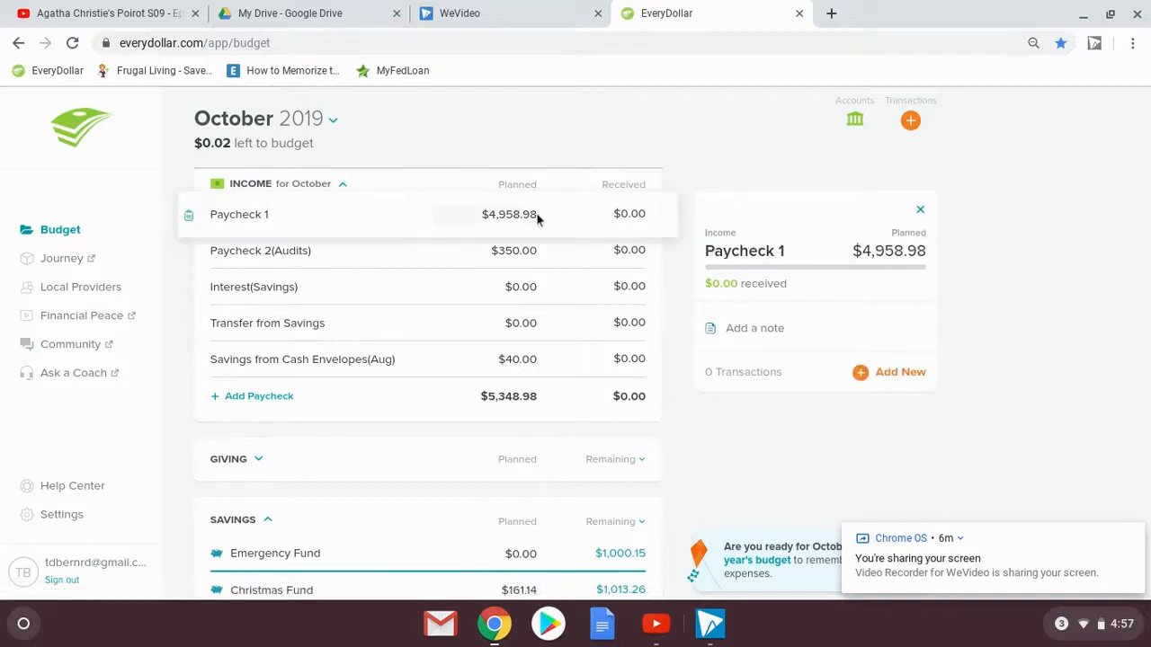
{"action": "key", "text": "Right"}
{"action": "key", "text": "BackSpace"}
{"action": "type", "text": "6"}
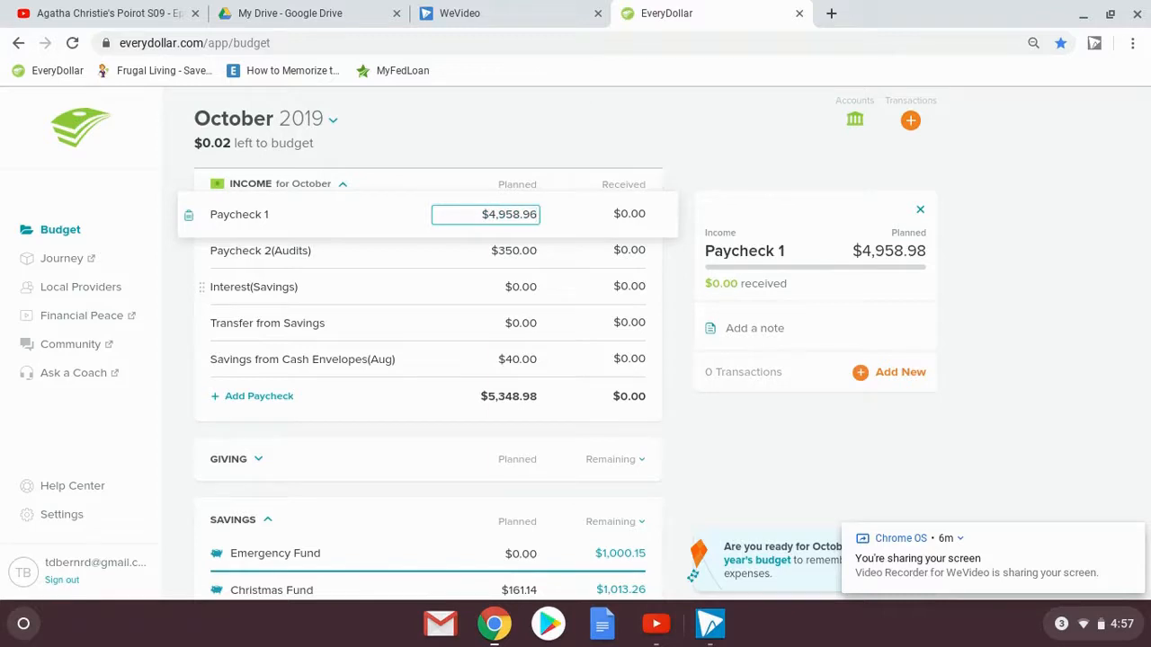
{"action": "key", "text": "Tab"}
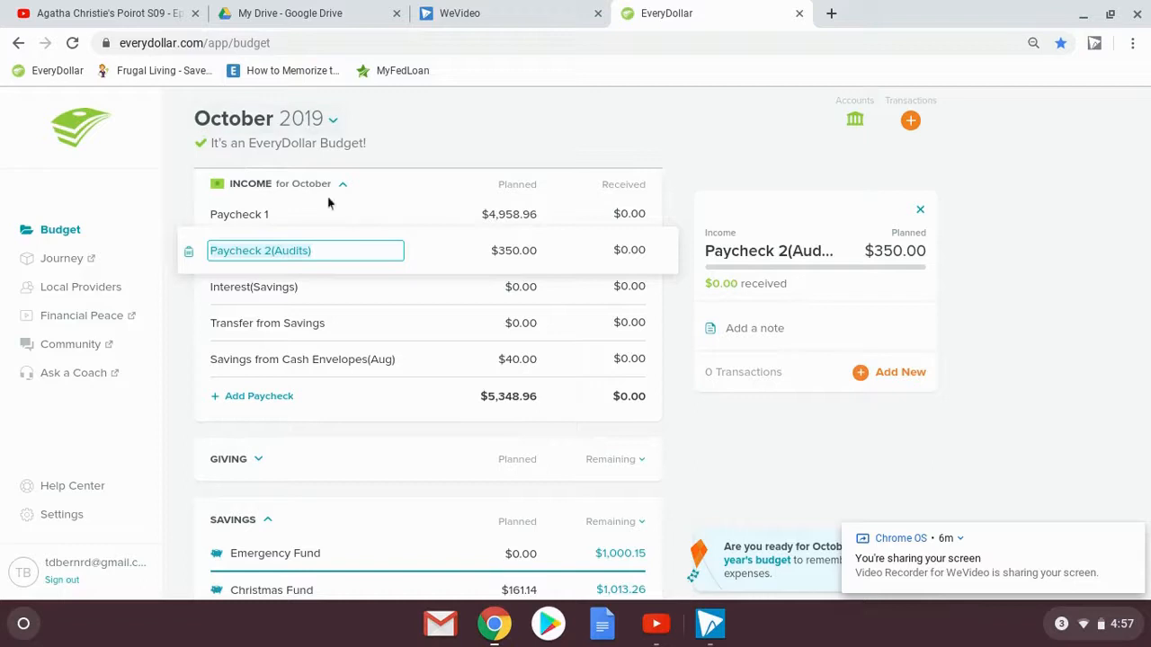
- Switch the amounts column beside Planned in the Savings group from Remaining to Spent
{"action": "scroll", "coordinate": [380, 330], "scroll_direction": "down", "scroll_amount": 2}
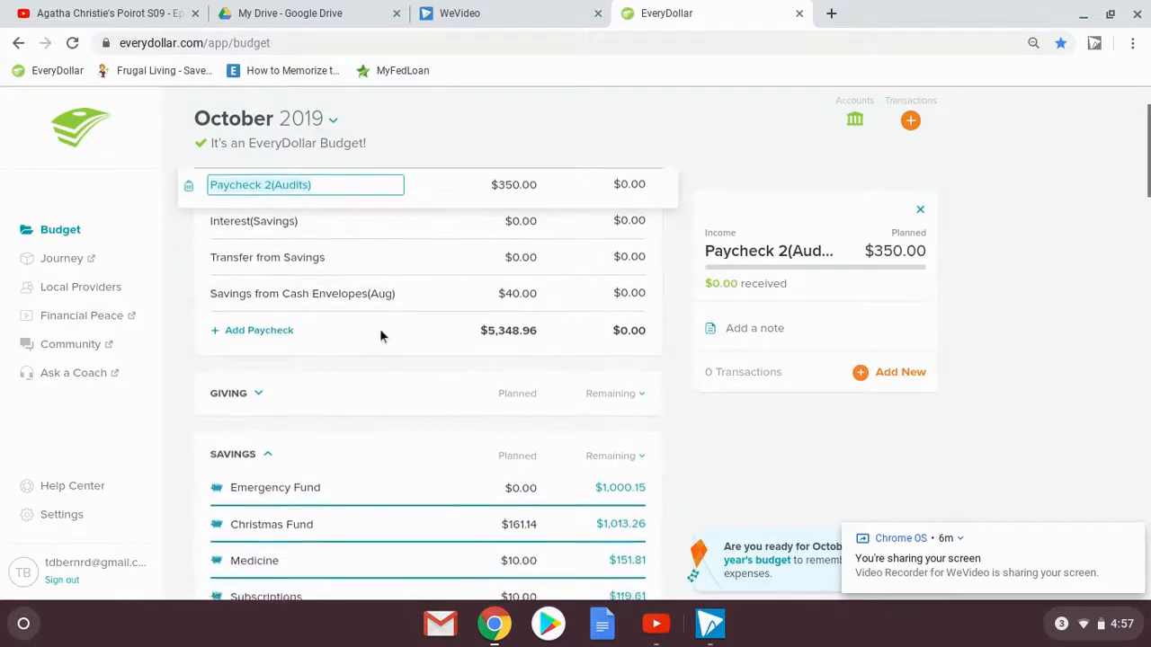
{"action": "scroll", "coordinate": [379, 328], "scroll_direction": "up", "scroll_amount": 2}
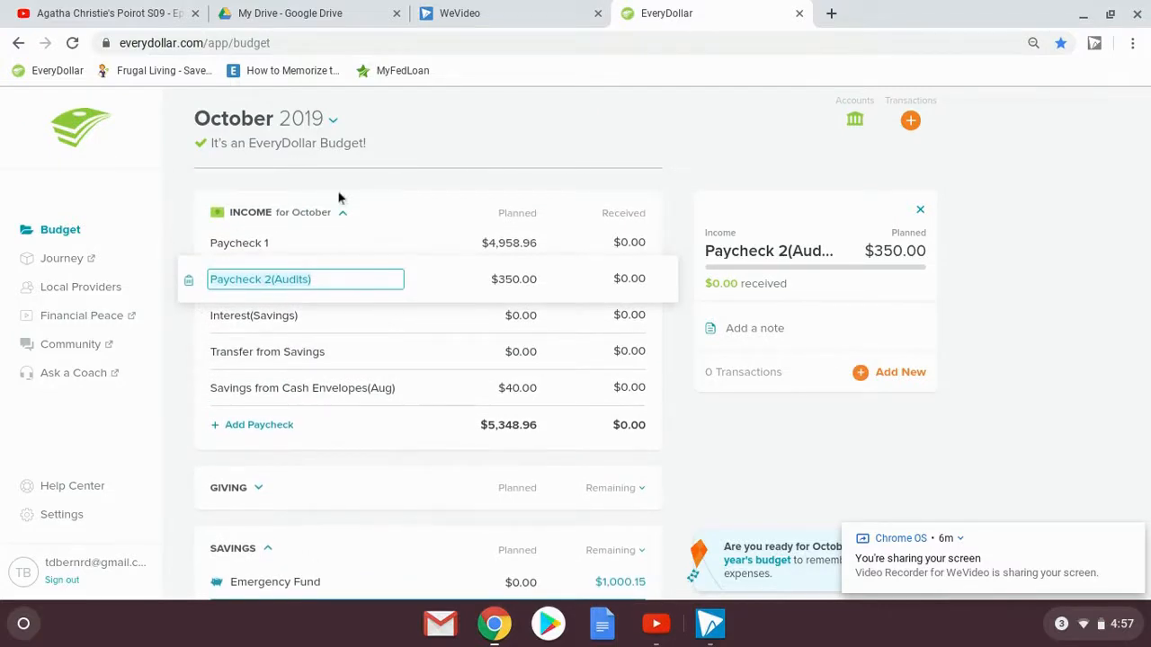
{"action": "scroll", "coordinate": [425, 360], "scroll_direction": "down", "scroll_amount": 1}
{"action": "scroll", "coordinate": [424, 360], "scroll_direction": "down", "scroll_amount": 3}
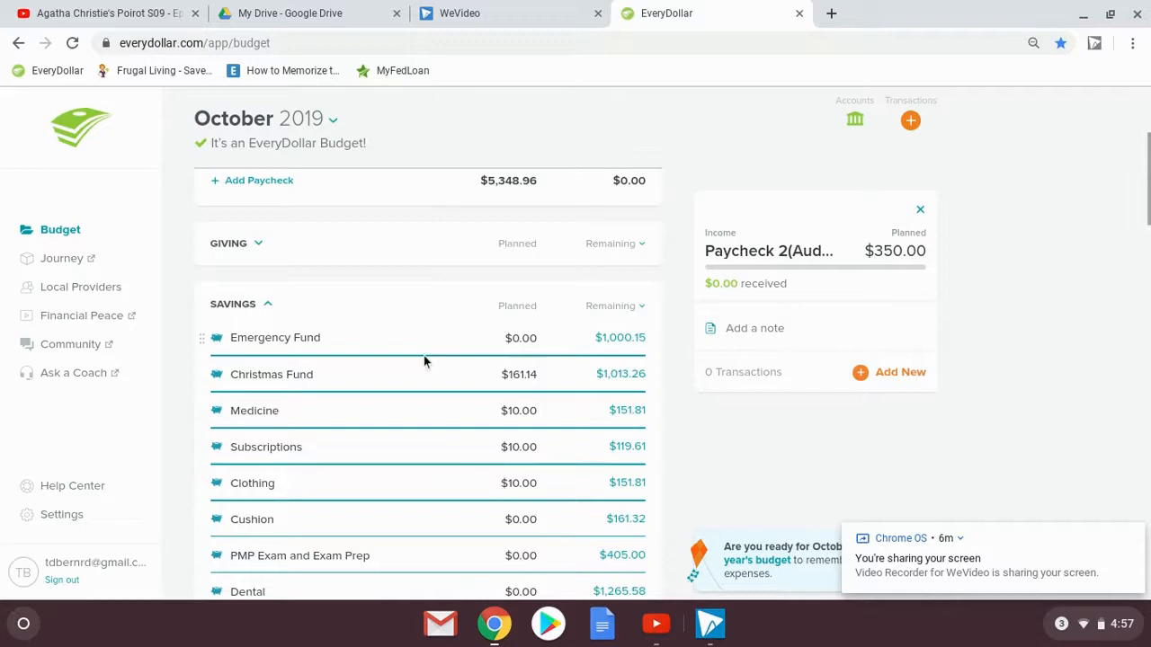
{"action": "left_click", "coordinate": [642, 313]}
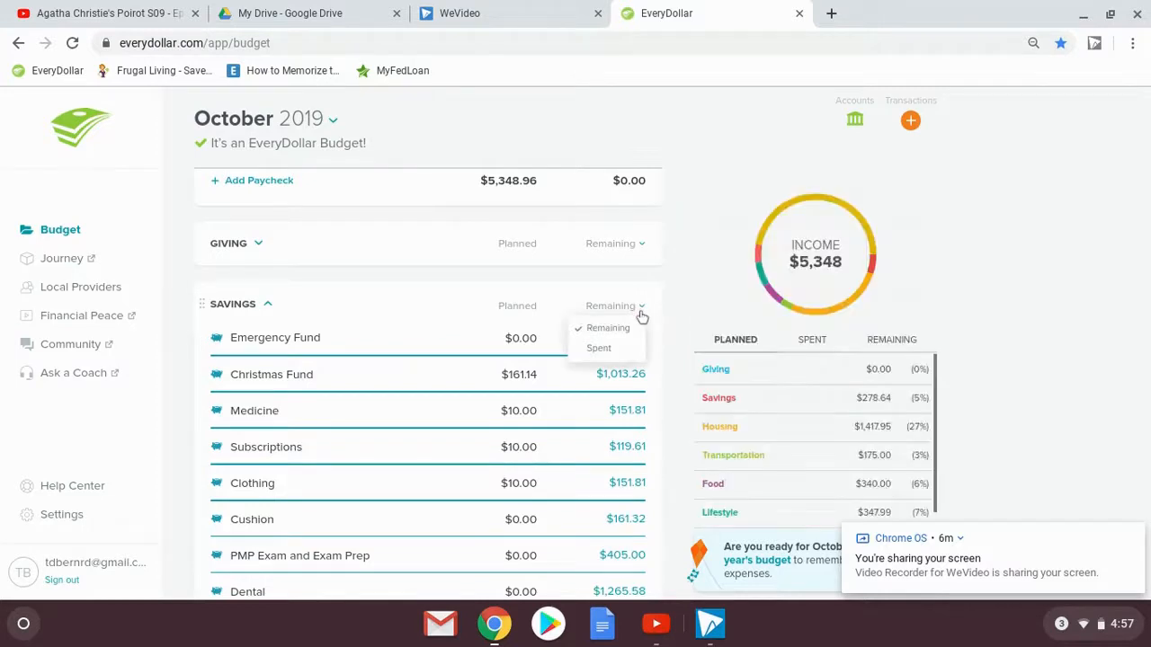
{"action": "left_click", "coordinate": [599, 350]}
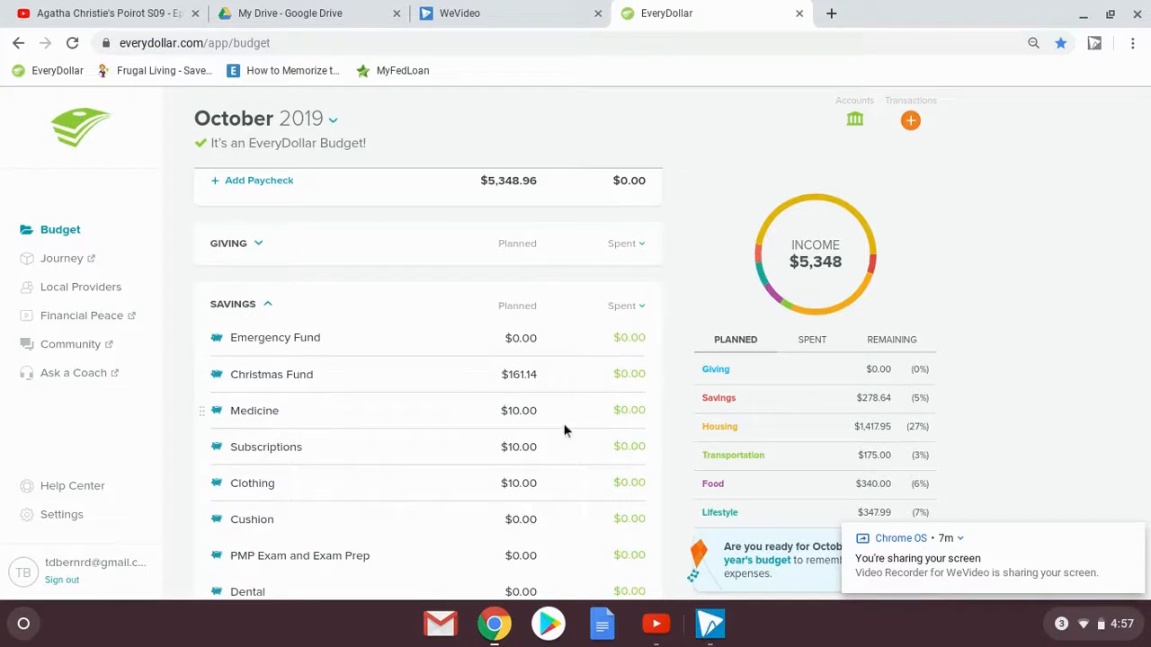
- Examine the planned amounts and income percentages by category in the budget chart, especially Debt and Housing, alongside the Housing items
{"action": "scroll", "coordinate": [564, 424], "scroll_direction": "down", "scroll_amount": 2}
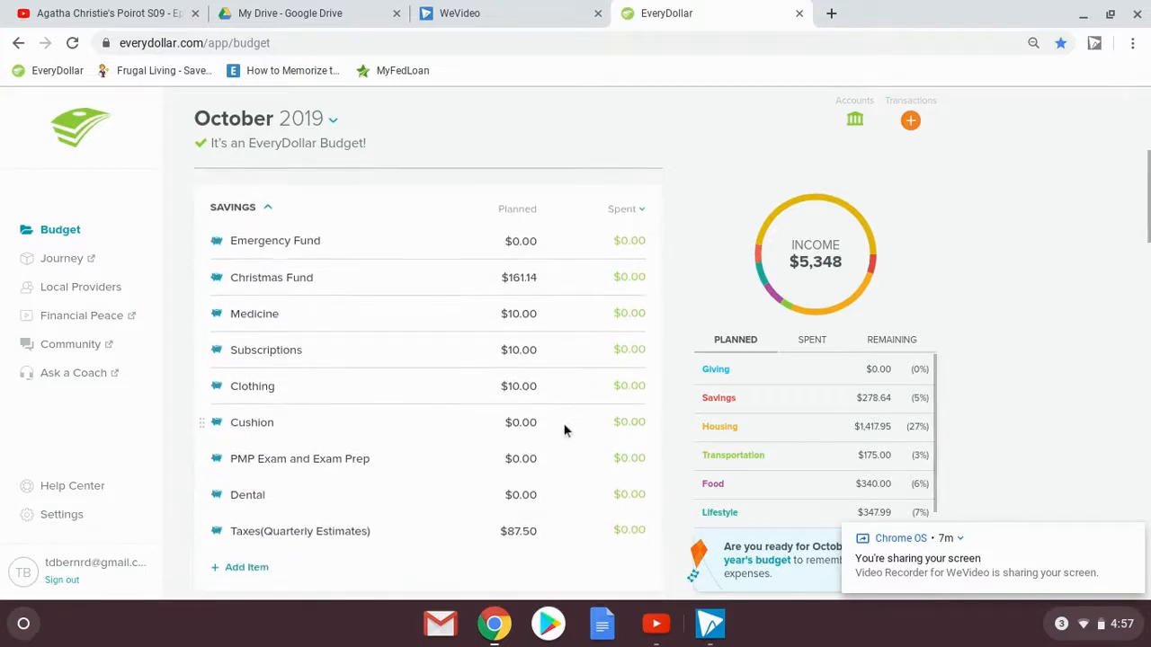
{"action": "scroll", "coordinate": [565, 431], "scroll_direction": "down", "scroll_amount": 1}
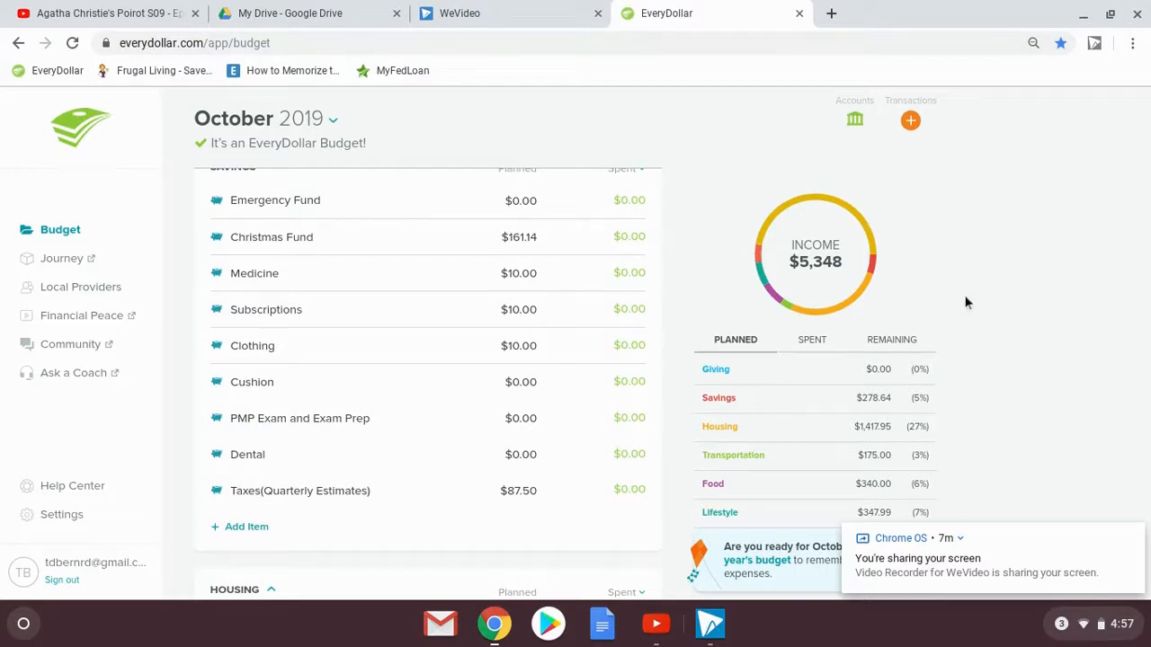
{"action": "scroll", "coordinate": [966, 300], "scroll_direction": "down", "scroll_amount": 1}
{"action": "mouse_move", "coordinate": [819, 197]}
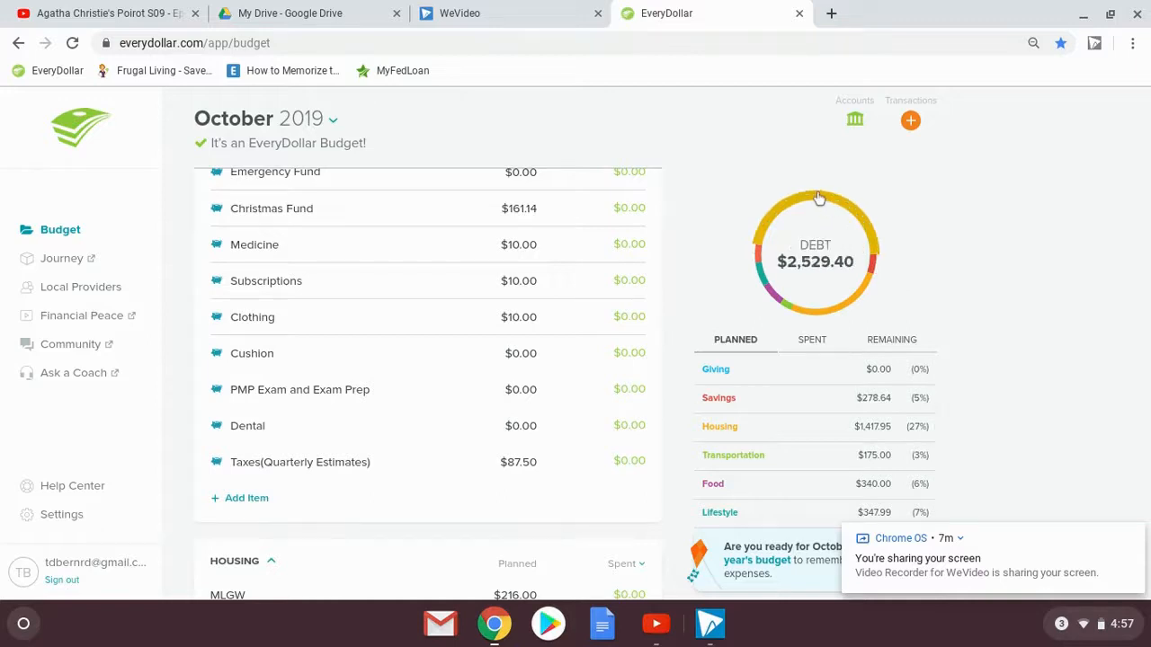
{"action": "scroll", "coordinate": [816, 426], "scroll_direction": "down", "scroll_amount": 2}
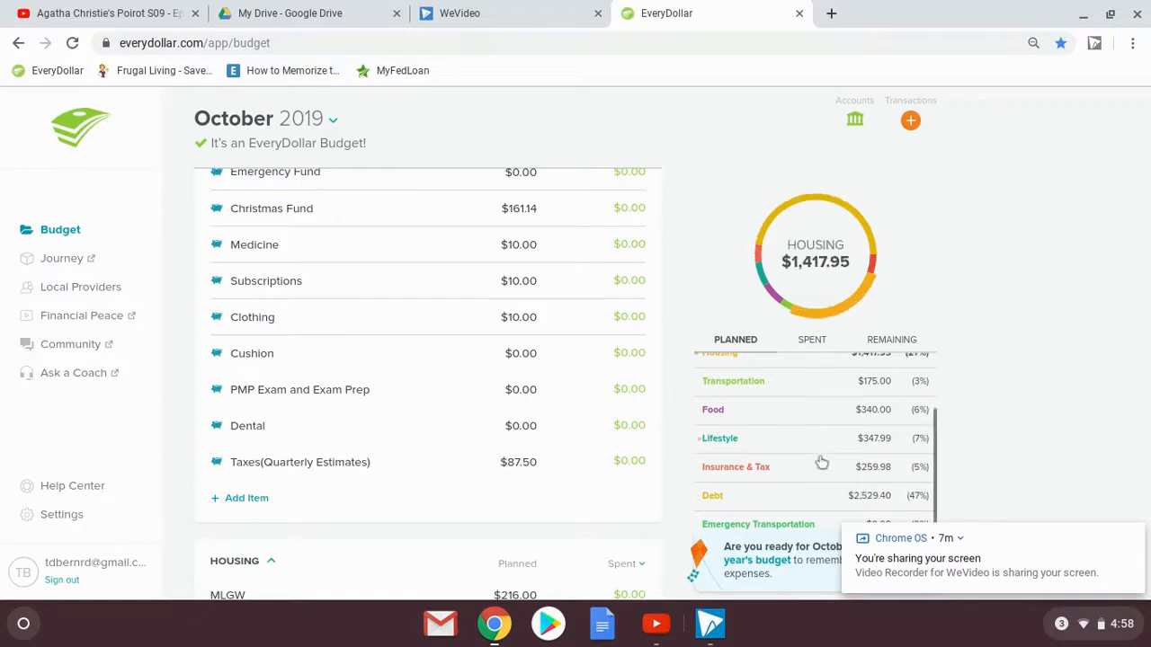
{"action": "scroll", "coordinate": [817, 478], "scroll_direction": "up", "scroll_amount": 1}
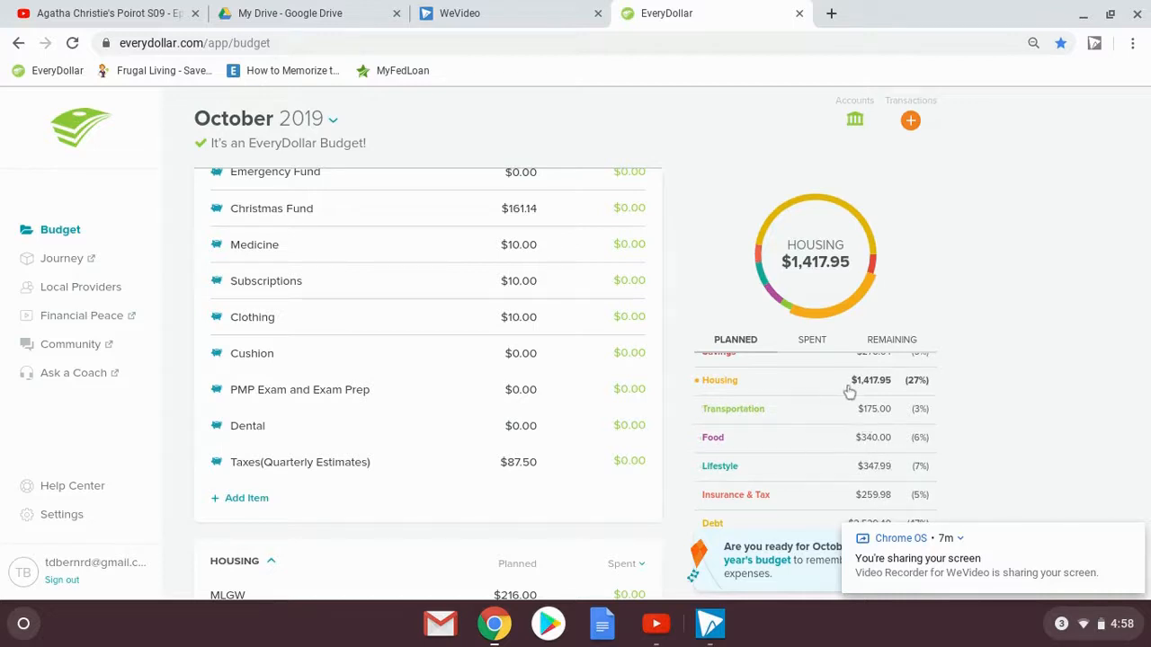
{"action": "scroll", "coordinate": [849, 395], "scroll_direction": "up", "scroll_amount": 1}
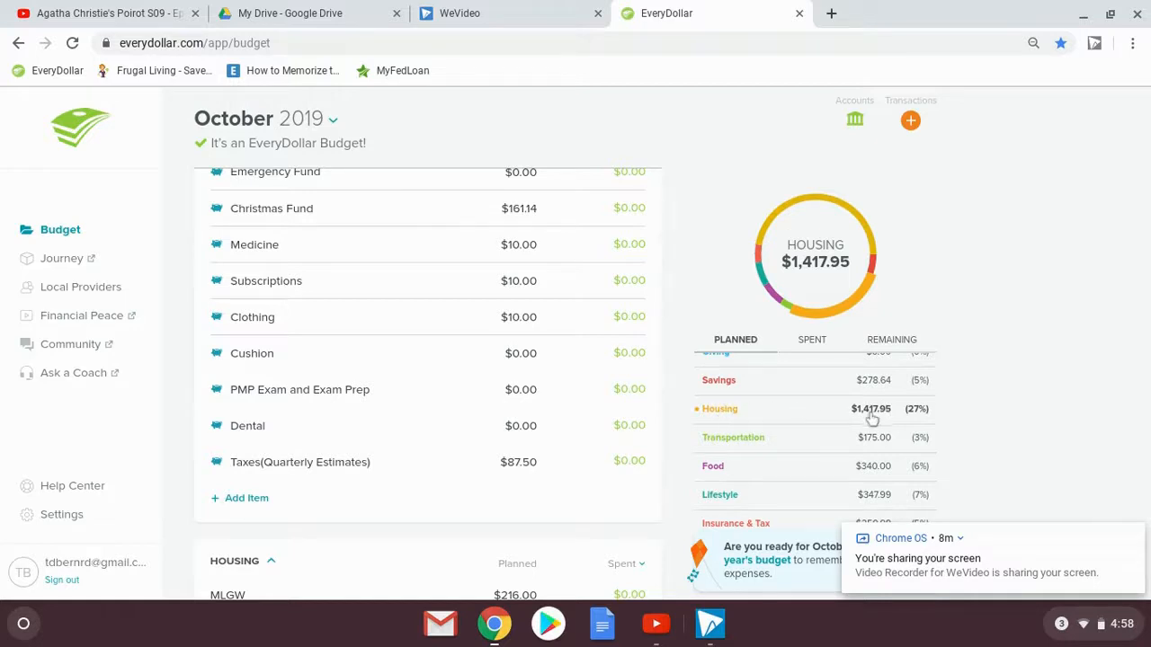
{"action": "scroll", "coordinate": [488, 393], "scroll_direction": "down", "scroll_amount": 3}
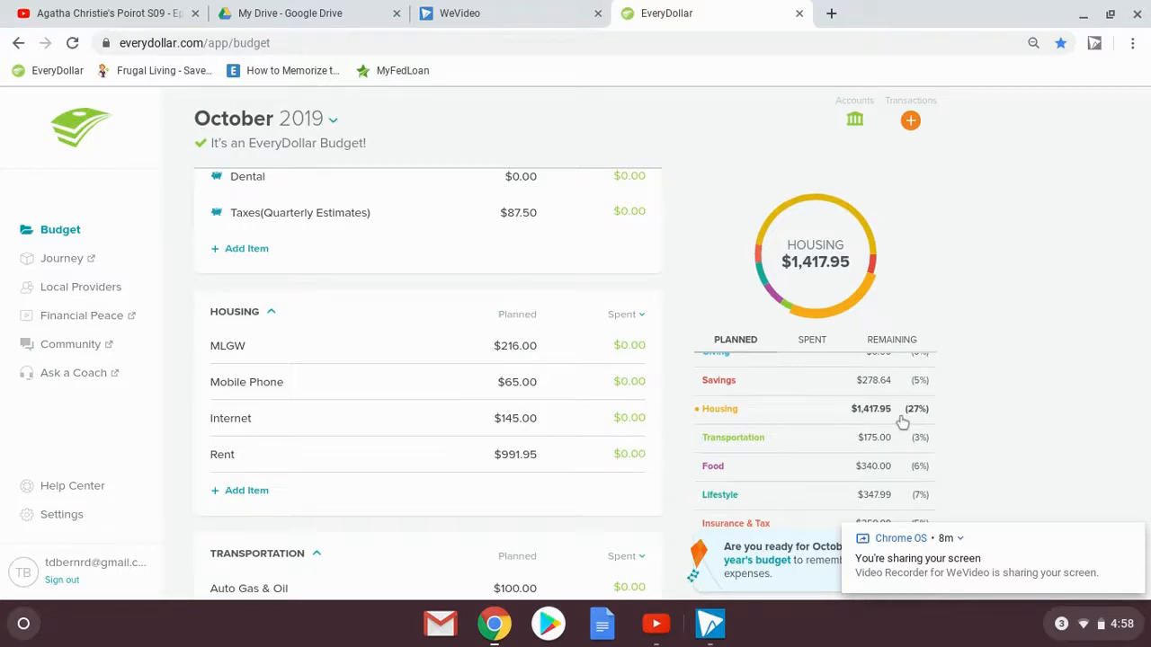
{"action": "scroll", "coordinate": [855, 292], "scroll_direction": "down", "scroll_amount": 1}
{"action": "scroll", "coordinate": [843, 455], "scroll_direction": "down", "scroll_amount": 1}
{"action": "scroll", "coordinate": [844, 455], "scroll_direction": "up", "scroll_amount": 1}
{"action": "scroll", "coordinate": [844, 455], "scroll_direction": "up", "scroll_amount": 2}
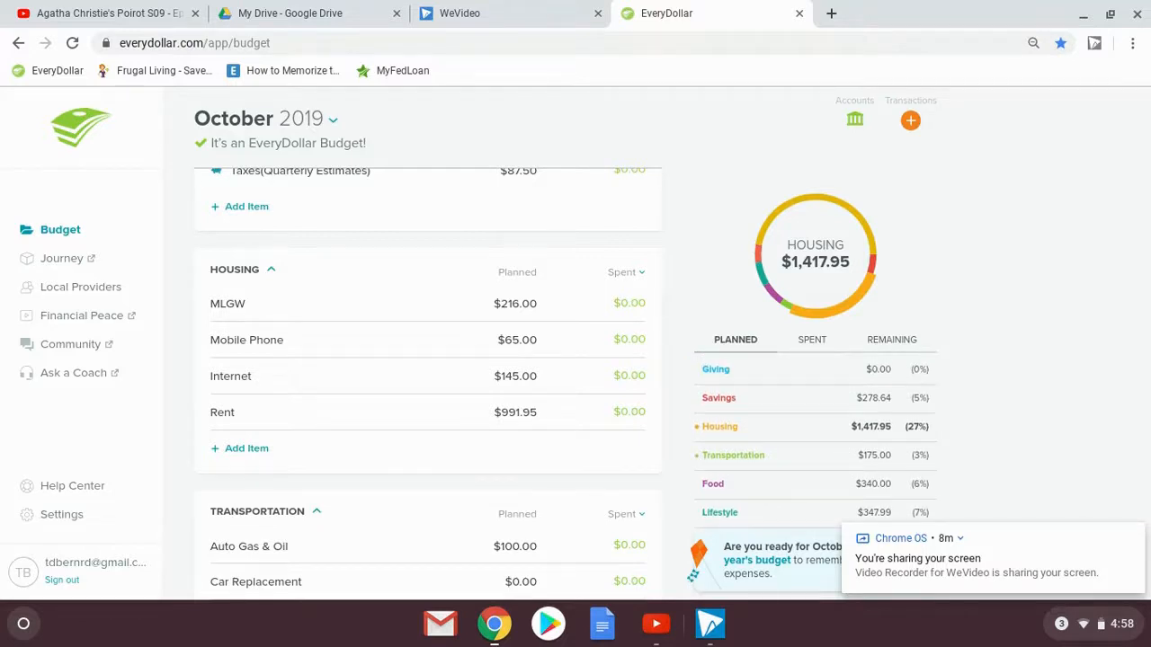
- Switch the amounts column in the Savings group back to Remaining
{"action": "scroll", "coordinate": [521, 340], "scroll_direction": "up", "scroll_amount": 3}
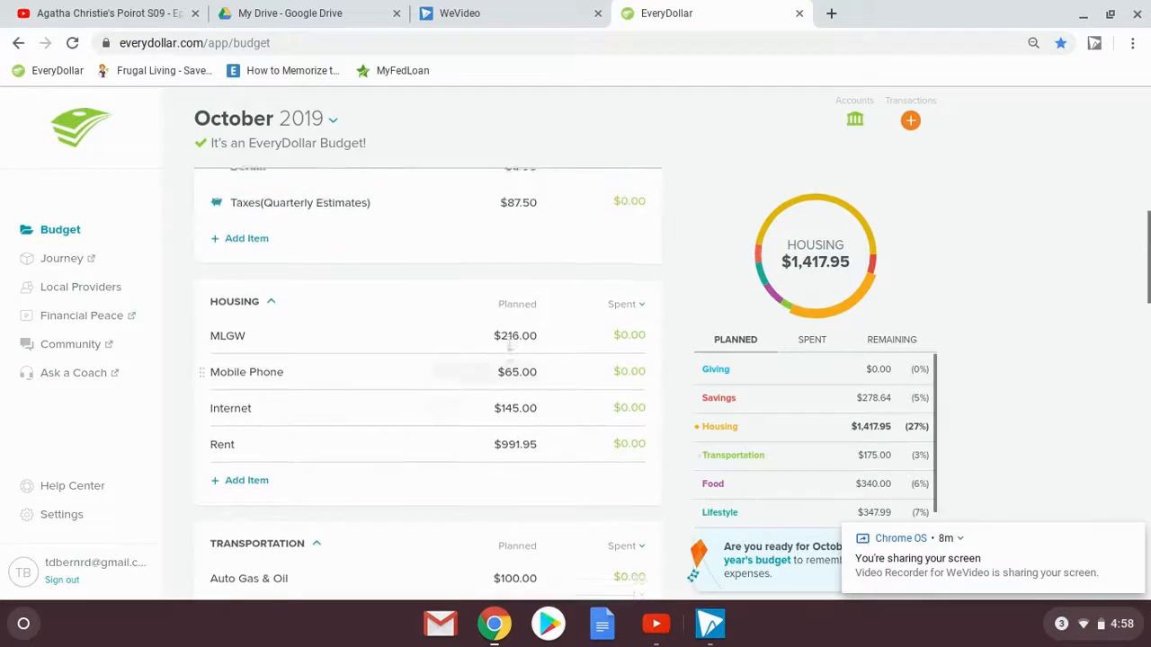
{"action": "scroll", "coordinate": [509, 343], "scroll_direction": "up", "scroll_amount": 8}
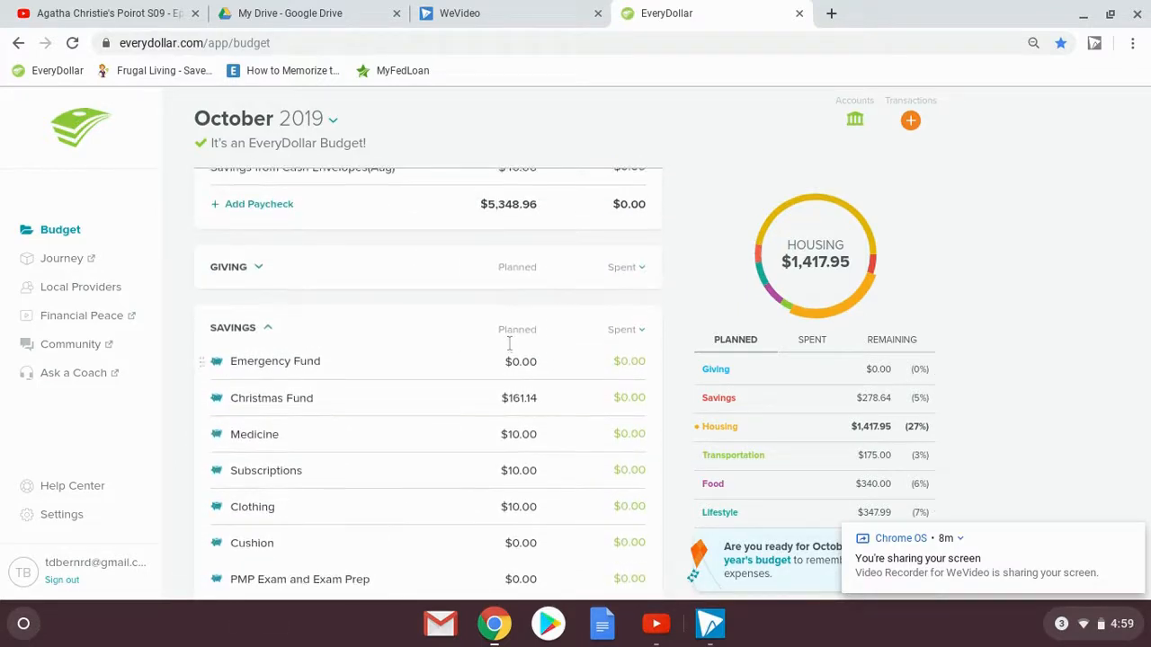
{"action": "left_click", "coordinate": [633, 331]}
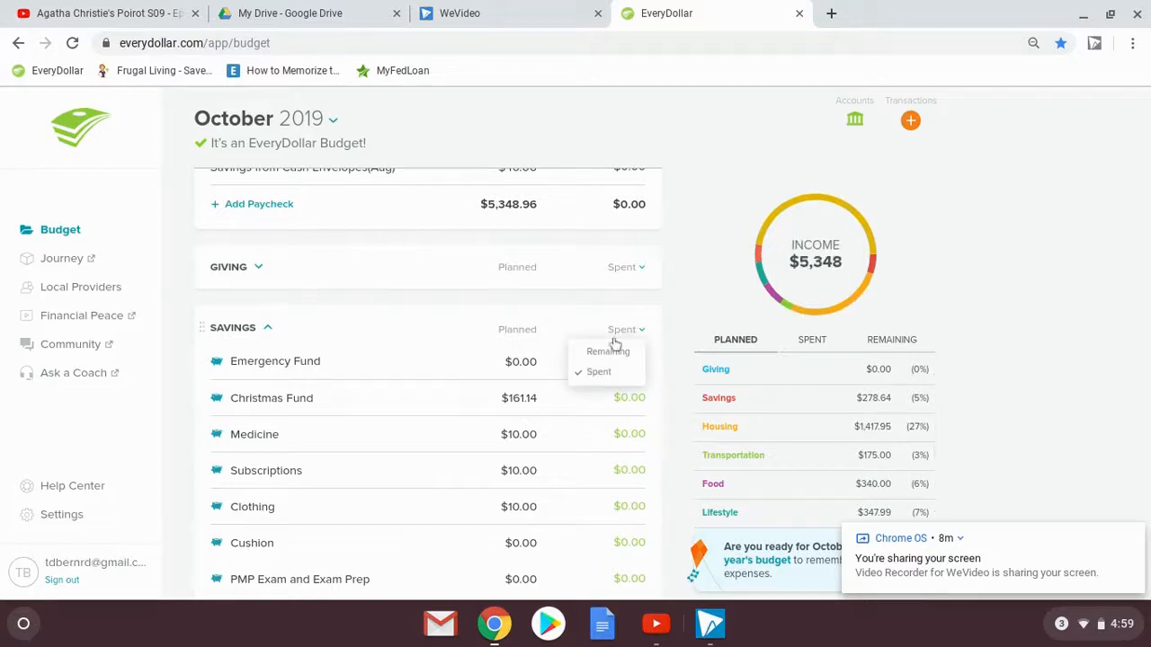
{"action": "left_click", "coordinate": [608, 352]}
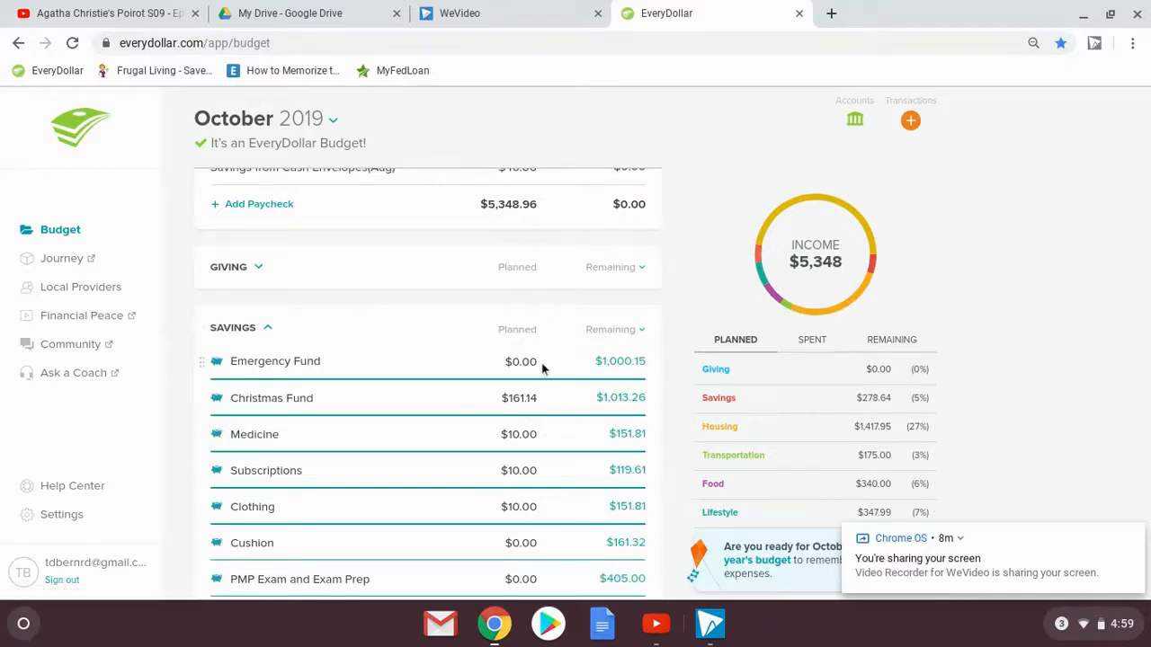
{"action": "scroll", "coordinate": [543, 369], "scroll_direction": "down", "scroll_amount": 7}
{"action": "scroll", "coordinate": [542, 369], "scroll_direction": "down", "scroll_amount": 4}
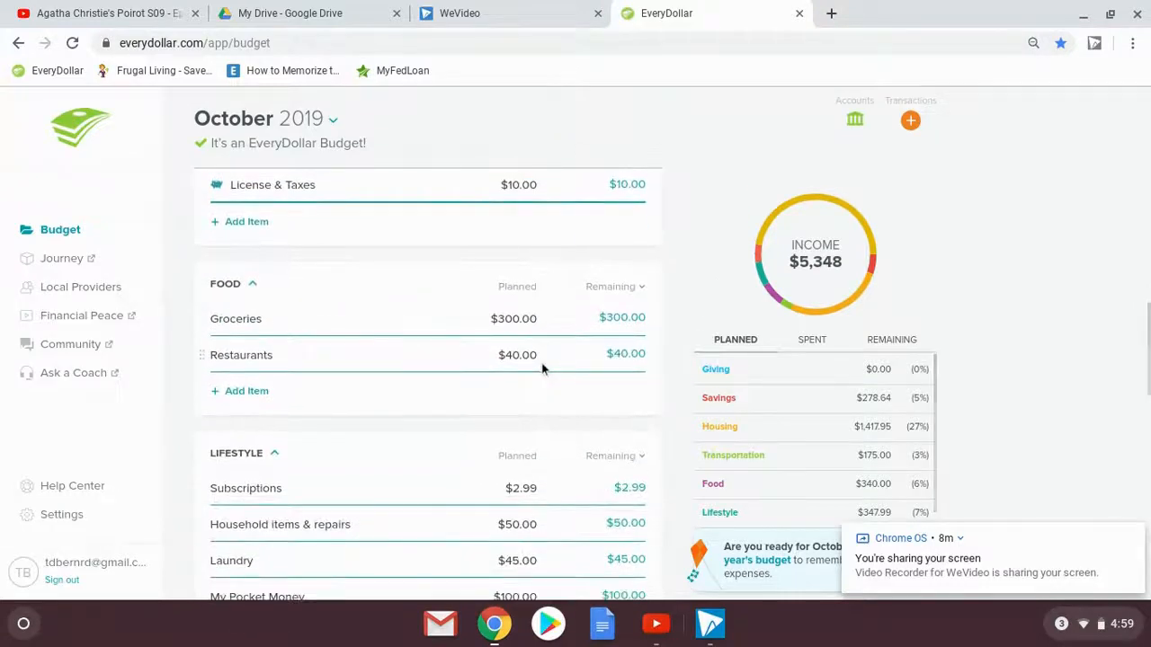
{"action": "scroll", "coordinate": [542, 369], "scroll_direction": "up", "scroll_amount": 10}
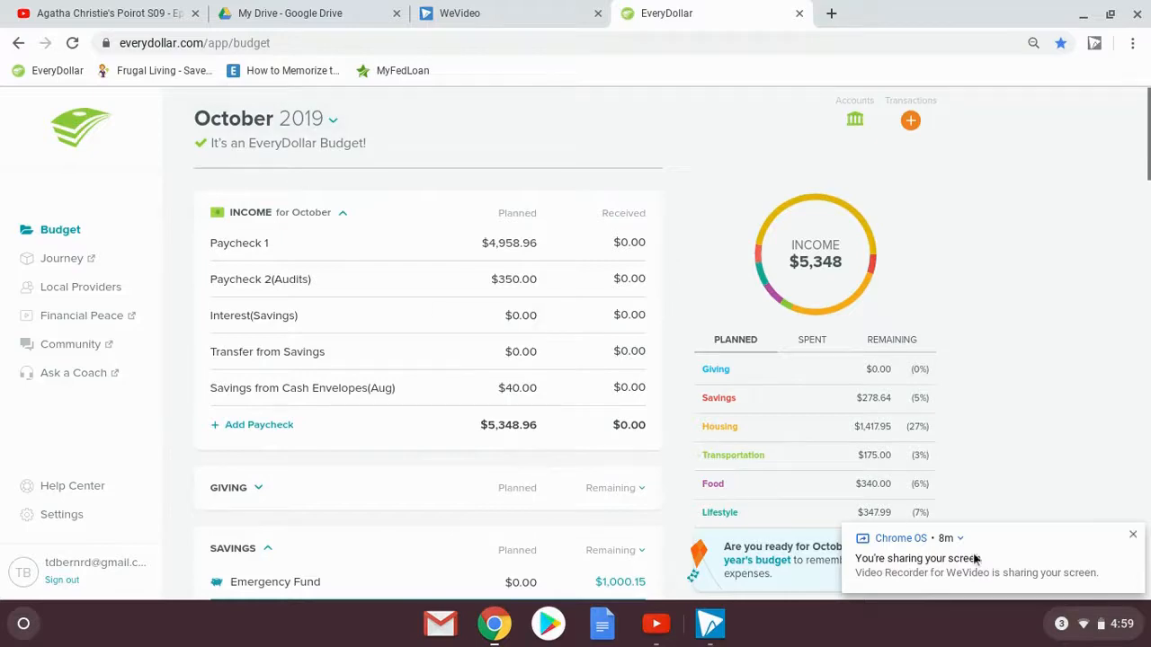
{"action": "mouse_move", "coordinate": [956, 547]}
{"action": "left_click", "coordinate": [870, 572]}
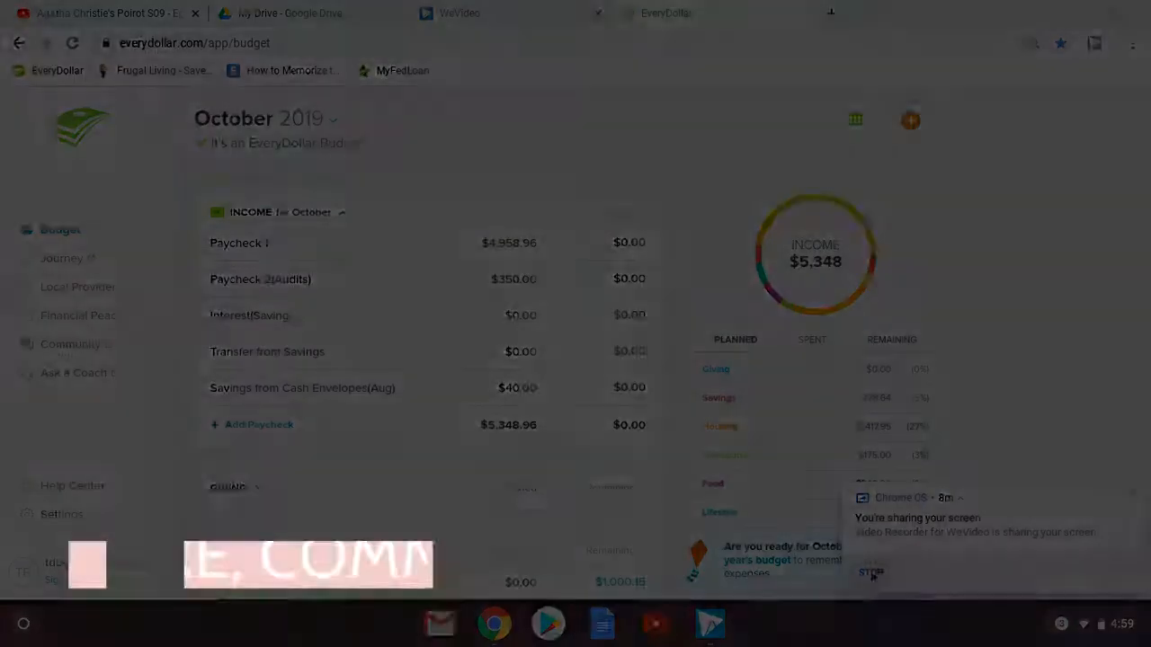